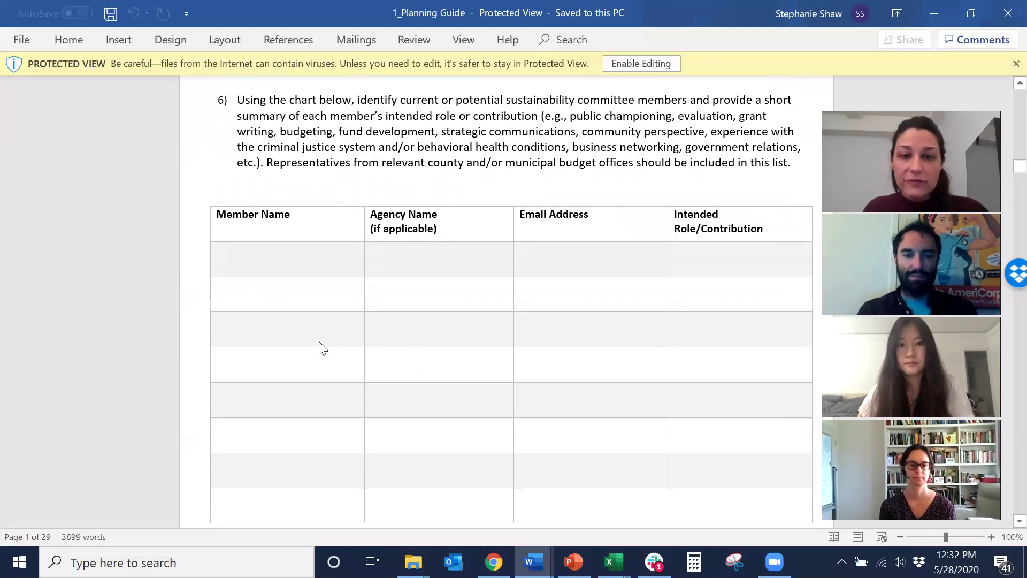
Review the Planning Guide from the sustainability committee member chart in question 6 through the initiative cost questions 14 and 15
scroll(322, 348, "up", 1)
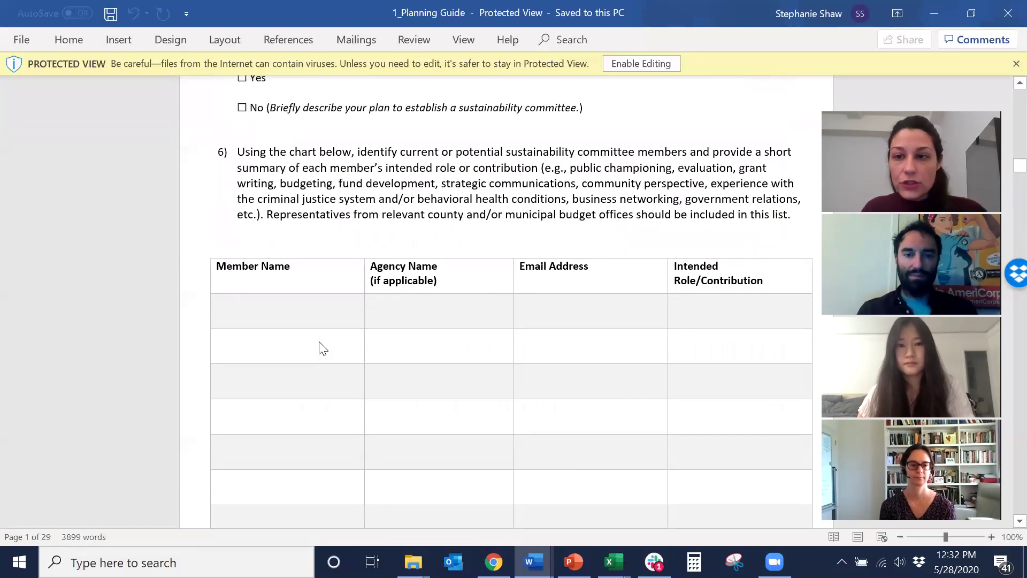
scroll(323, 348, "down", 6)
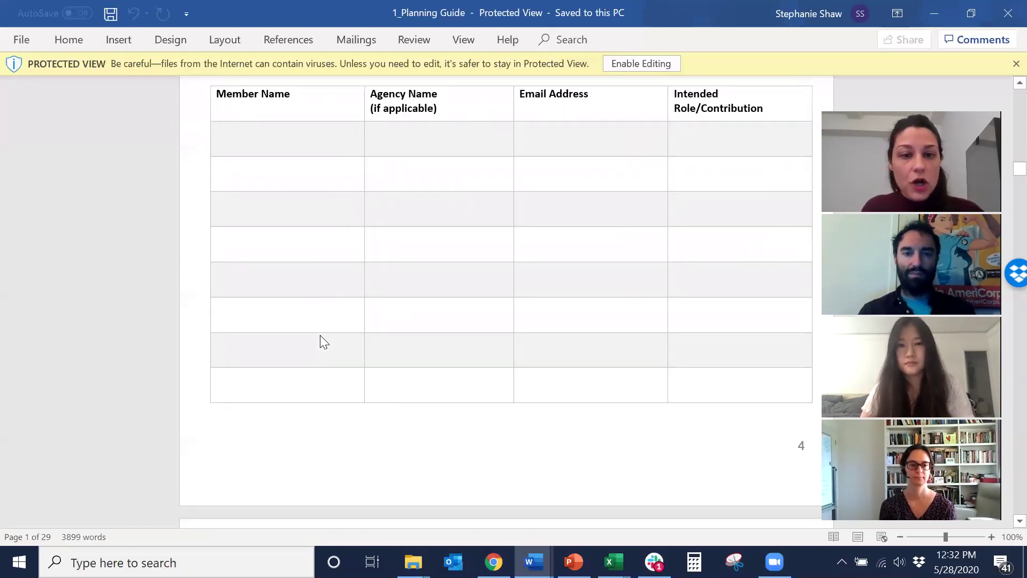
scroll(321, 337, "down", 2)
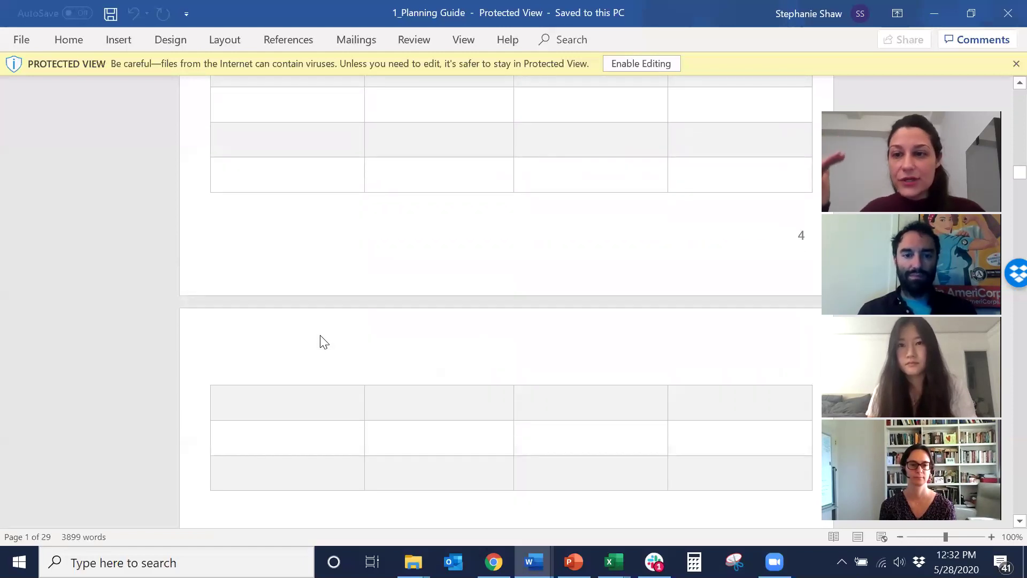
scroll(323, 341, "down", 7)
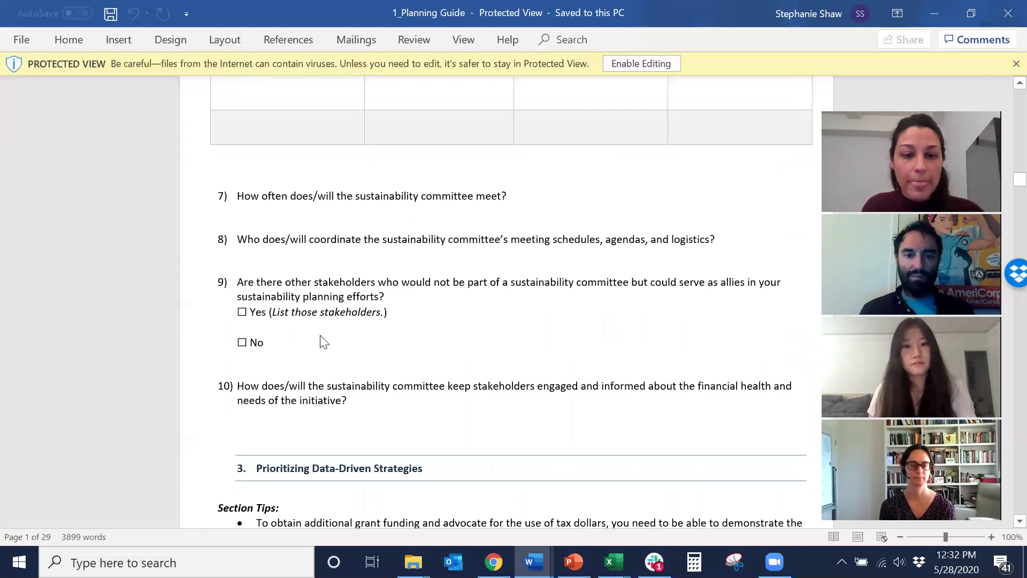
scroll(323, 342, "down", 8)
scroll(323, 341, "down", 6)
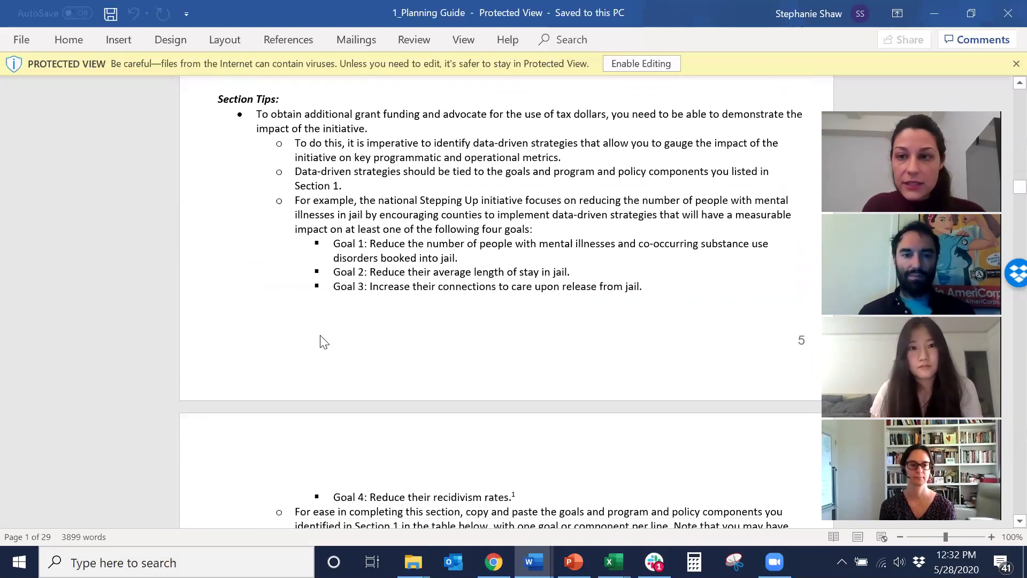
scroll(322, 341, "down", 8)
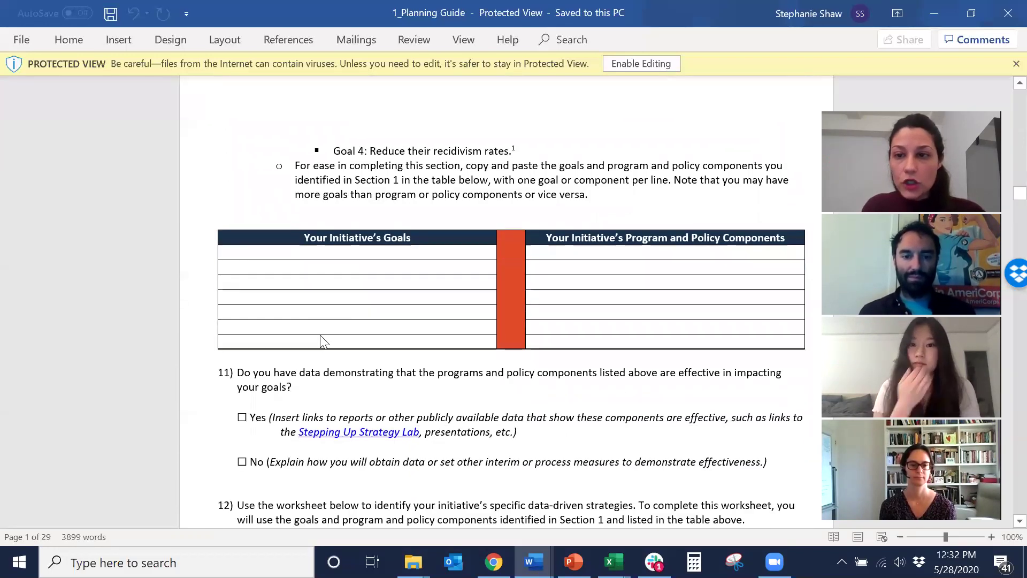
scroll(323, 342, "down", 12)
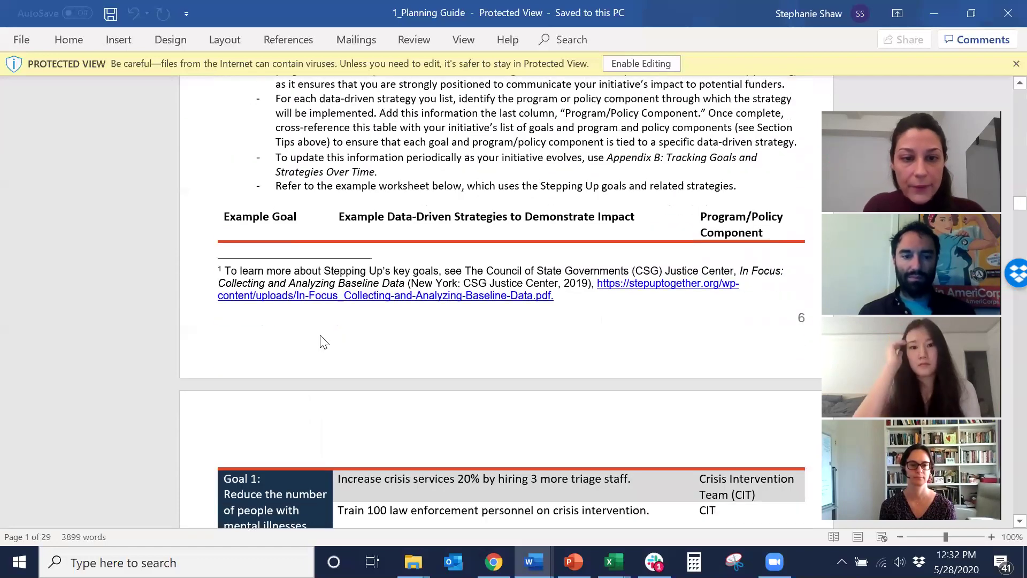
scroll(320, 336, "down", 11)
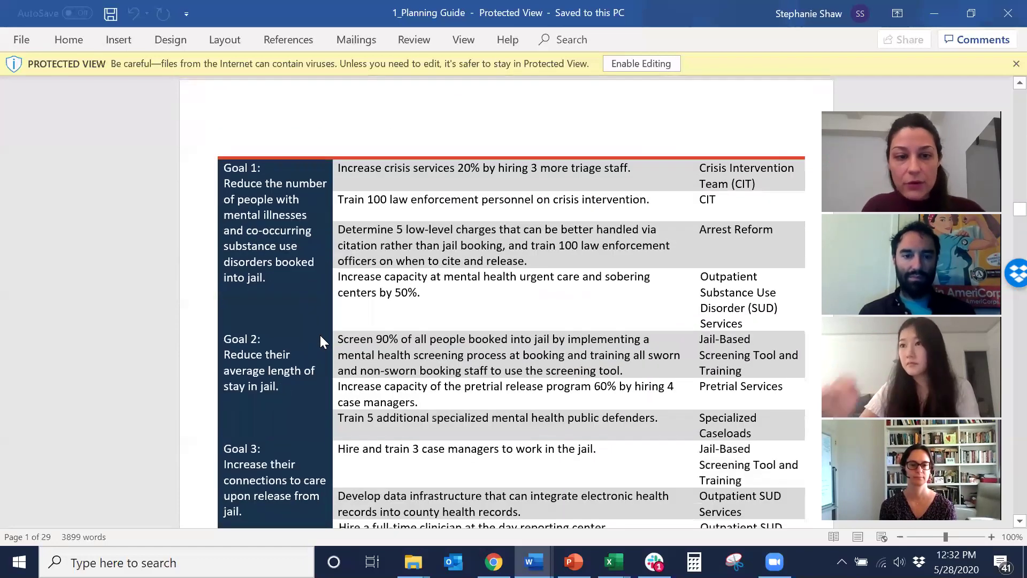
scroll(320, 336, "down", 14)
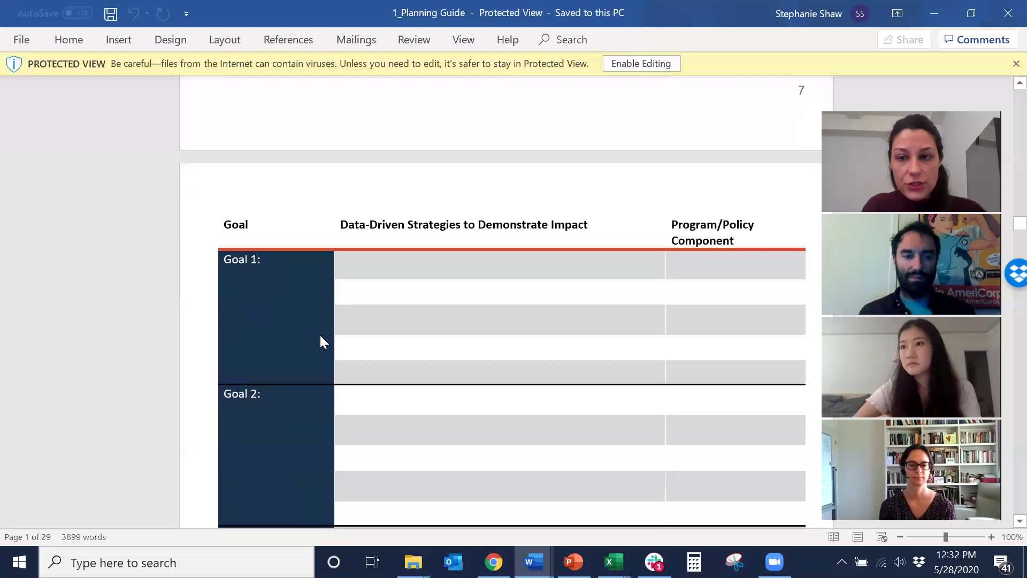
scroll(322, 342, "down", 15)
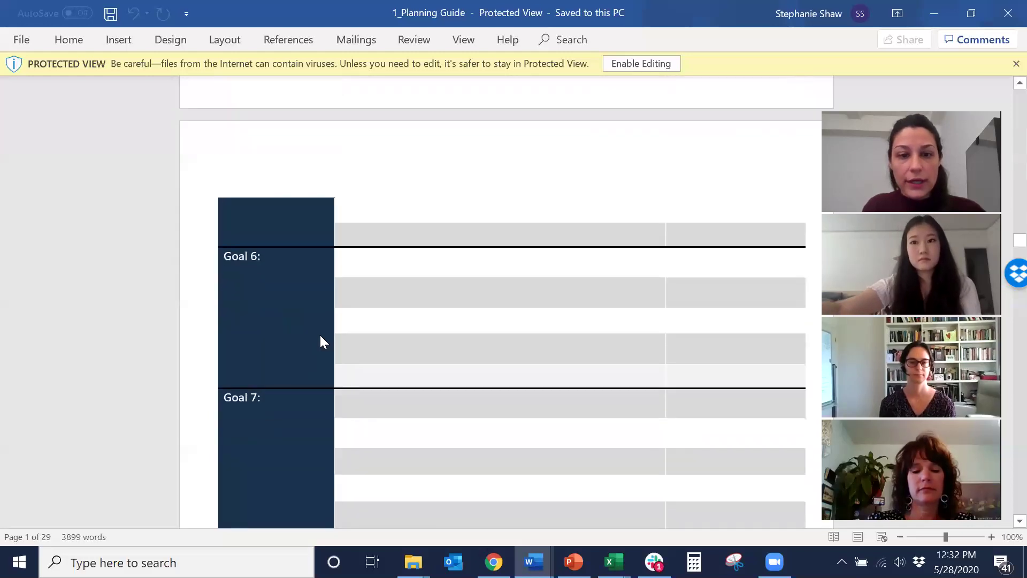
scroll(323, 342, "down", 16)
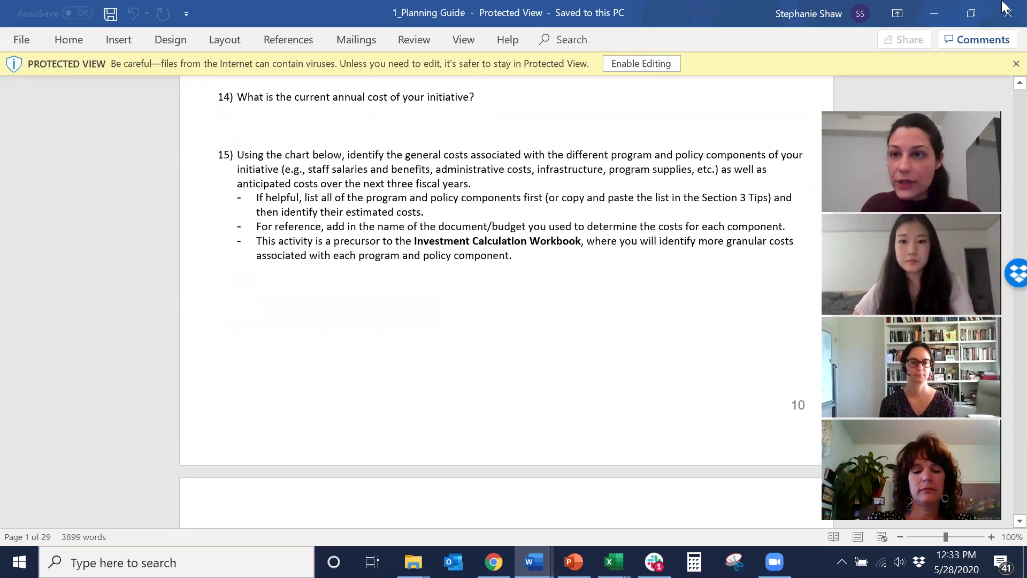
Minimize the Planning Guide, open 2_Investment Calculation Workbook from the guidebook folder in Excel, and view its cover
left_click(934, 13)
left_click(932, 13)
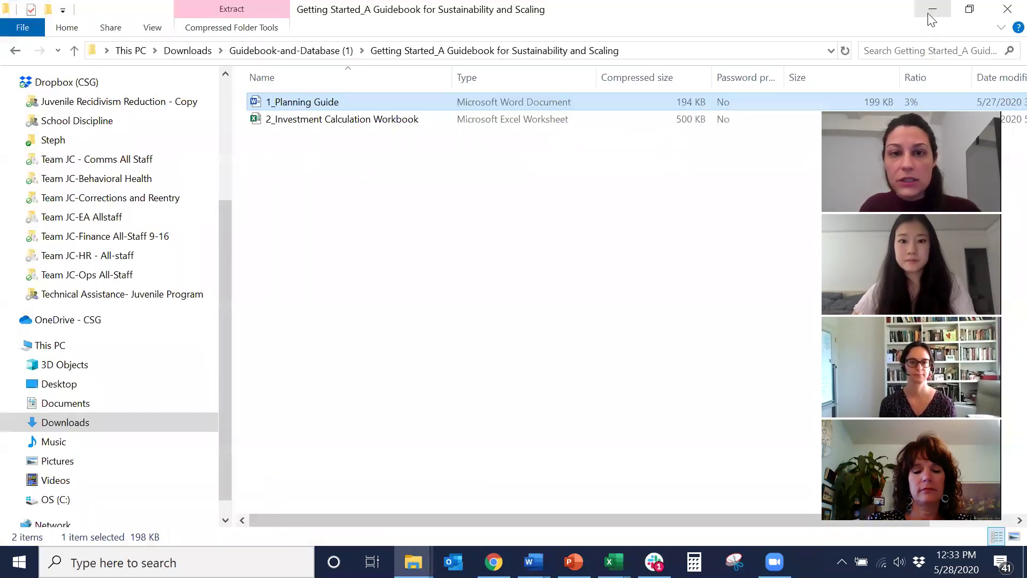
left_click(353, 120)
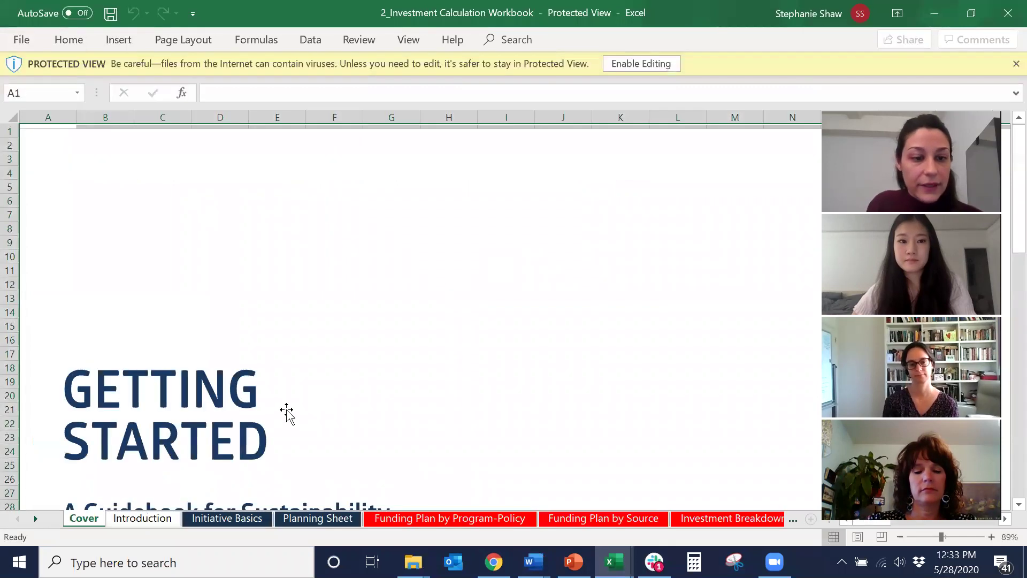
scroll(287, 412, "down", 3)
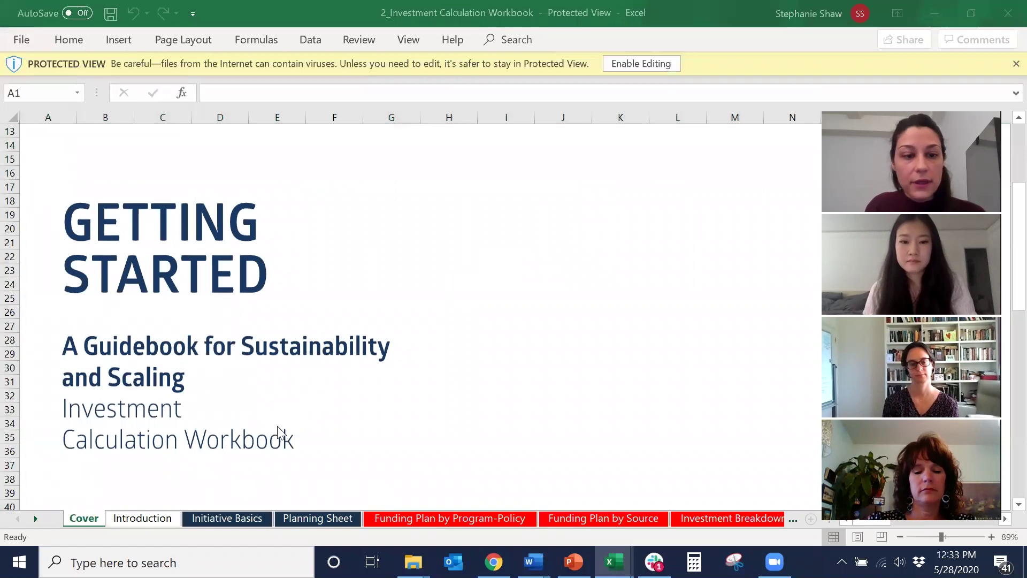
Read the Introduction sheet's instructions for the Initiative Basics, Planning Sheet and Funding Plan tabs
left_click(172, 521)
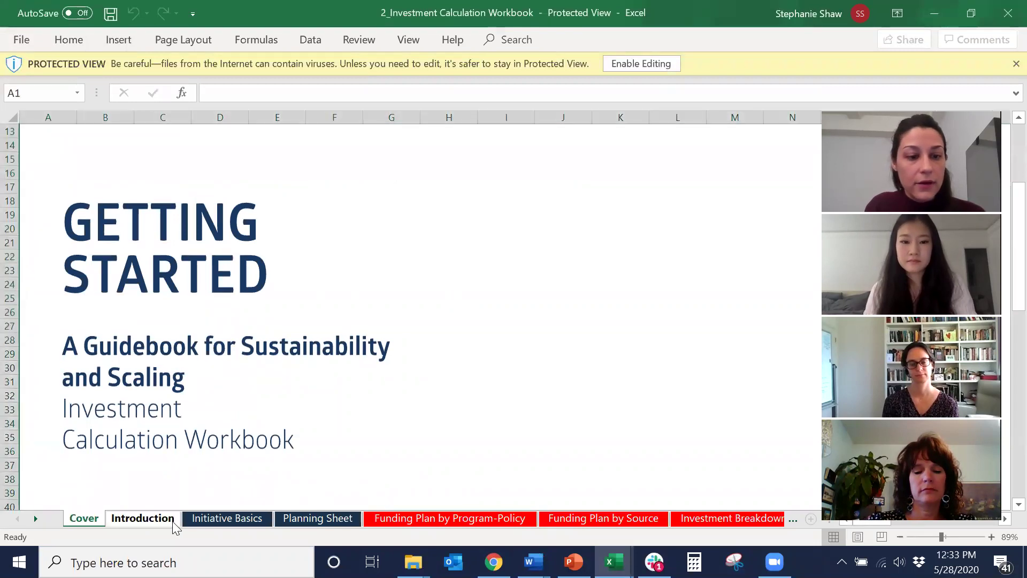
left_click(138, 520)
scroll(326, 439, "down", 2)
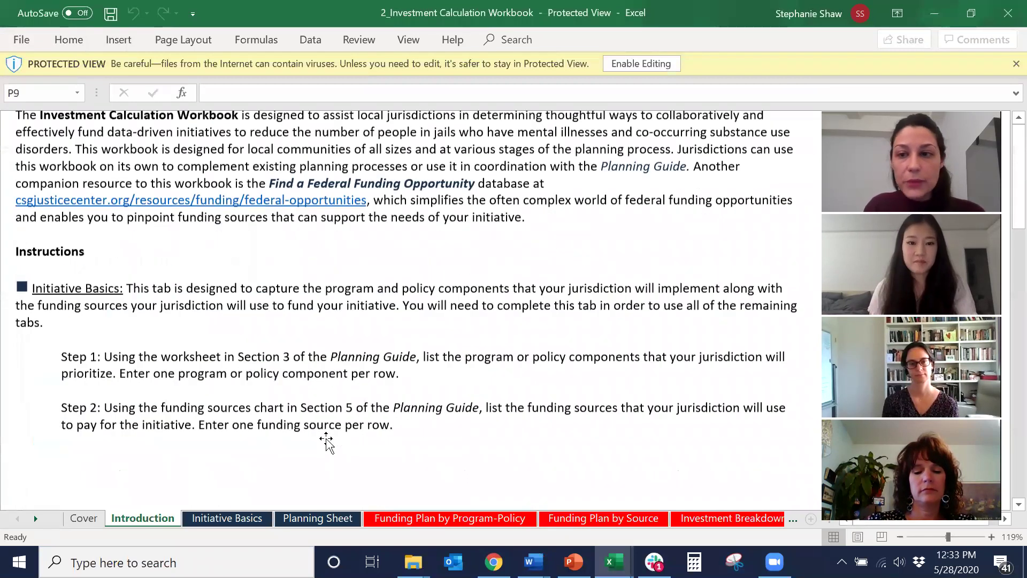
scroll(326, 439, "down", 3)
scroll(326, 438, "down", 1)
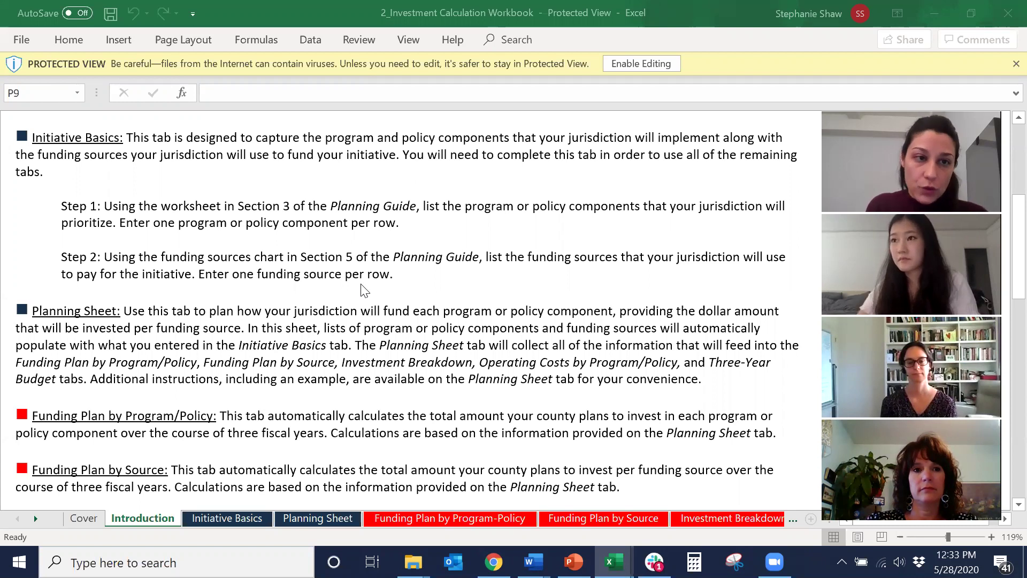
scroll(363, 291, "down", 1)
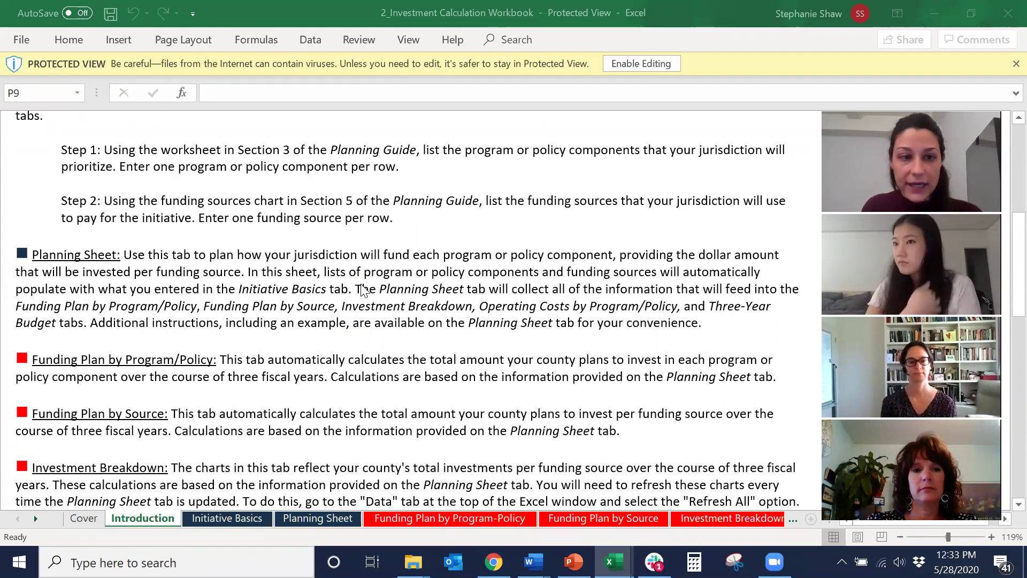
scroll(280, 397, "up", 1)
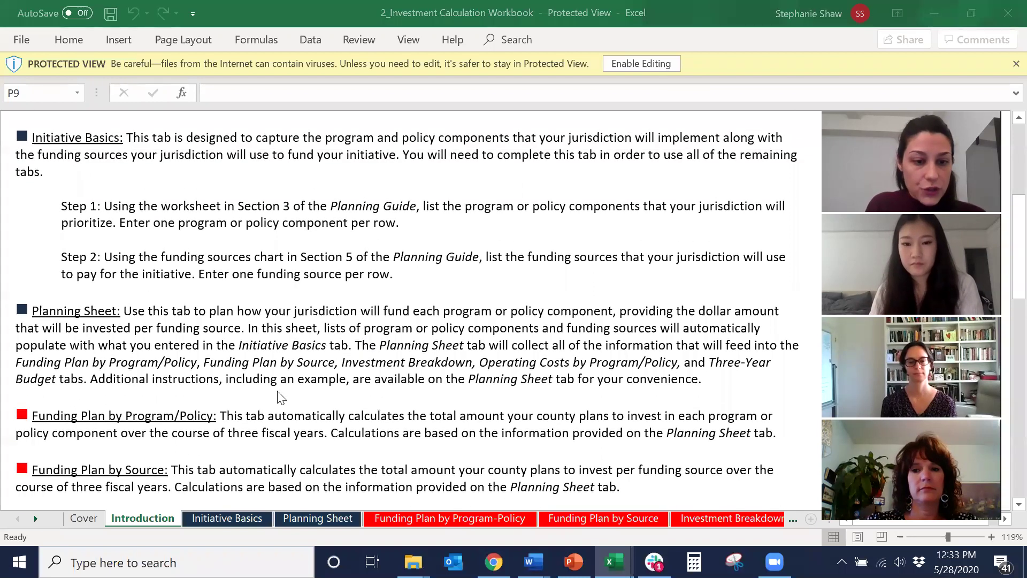
Enable editing of the workbook and review the program/policy component and funding source lists on the Initiative Basics sheet
left_click(211, 517)
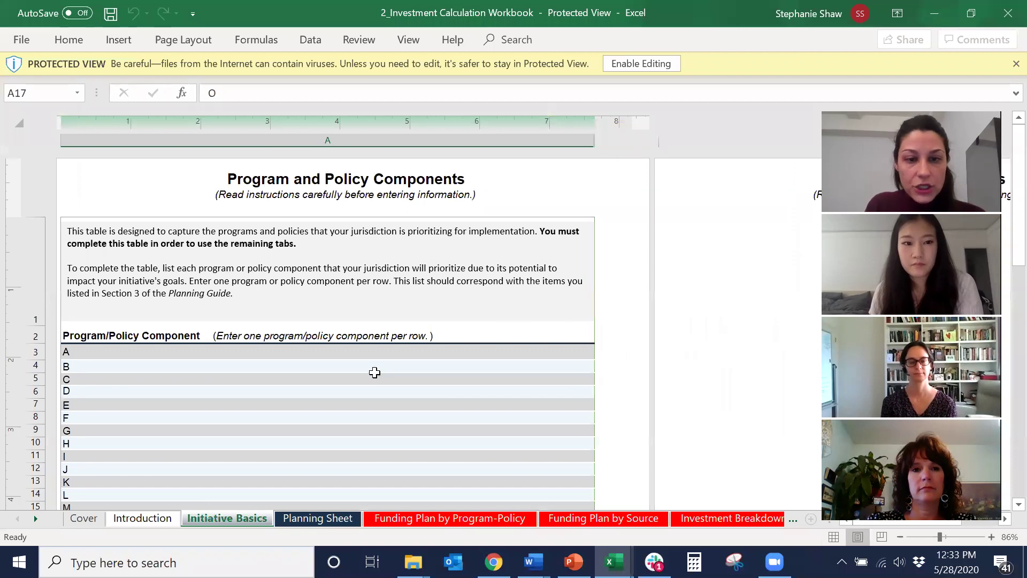
left_click(642, 65)
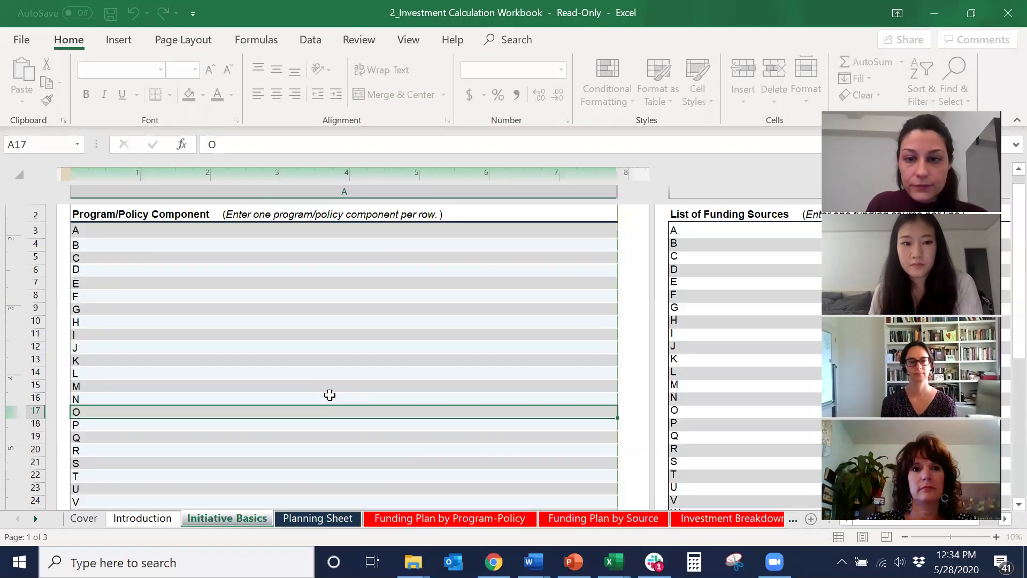
scroll(330, 395, "up", 2)
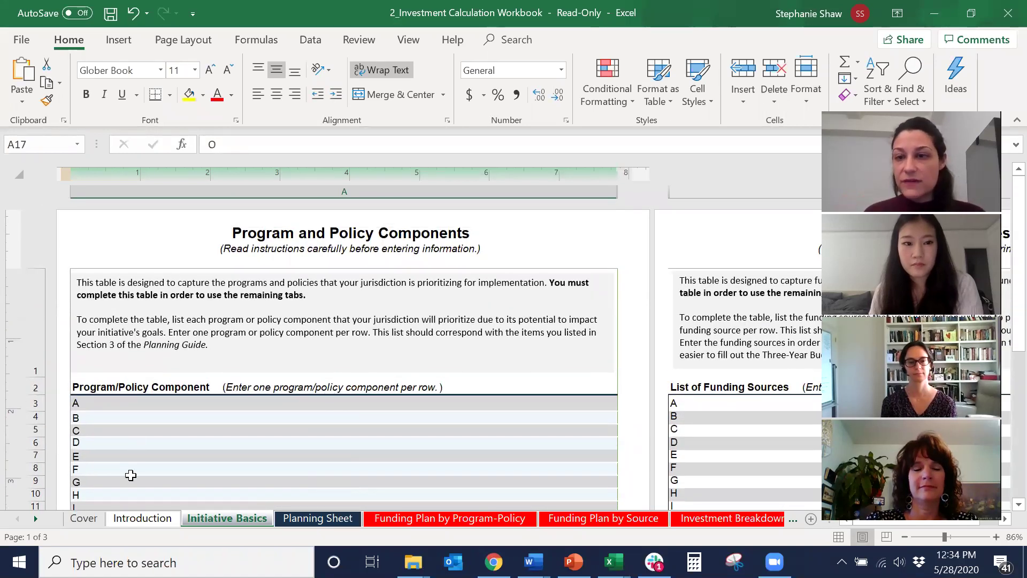
scroll(427, 443, "down", 2)
scroll(427, 442, "up", 2)
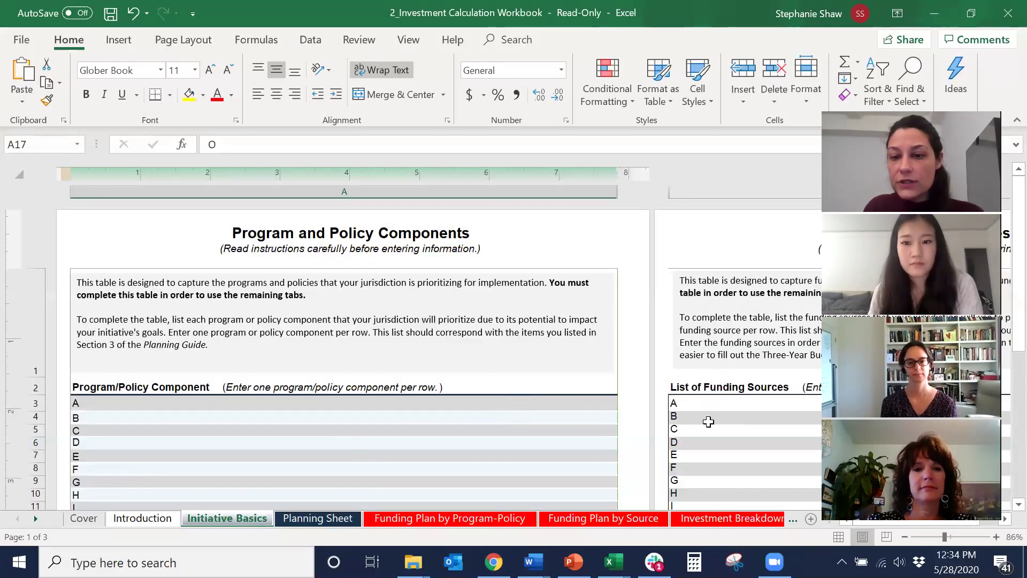
scroll(708, 420, "down", 5)
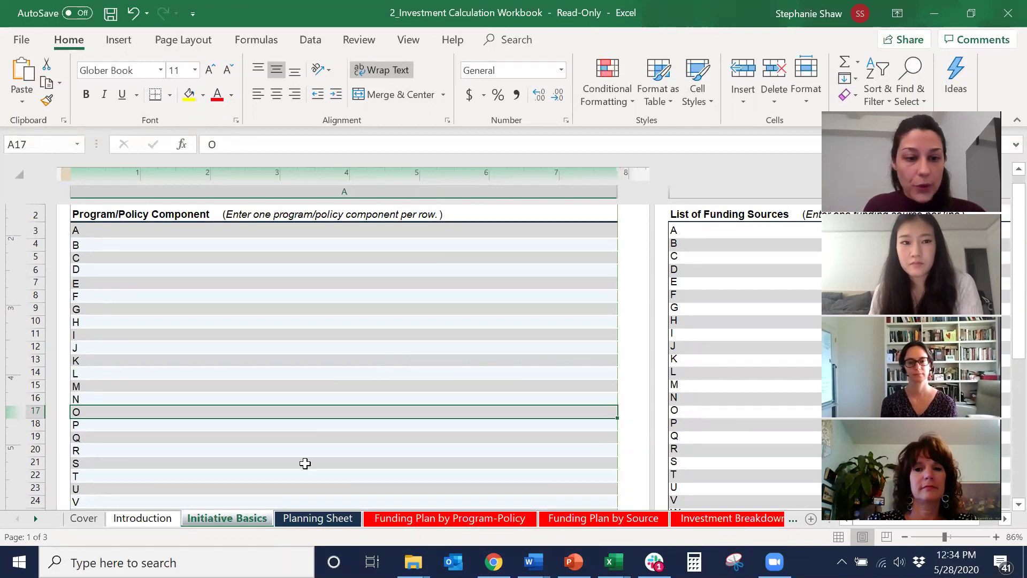
Review the Planning Sheet's example and Component #1 table, plus the Funding Plan by Program-Policy, Funding Plan by Source and Investment Breakdown sheets
left_click(302, 517)
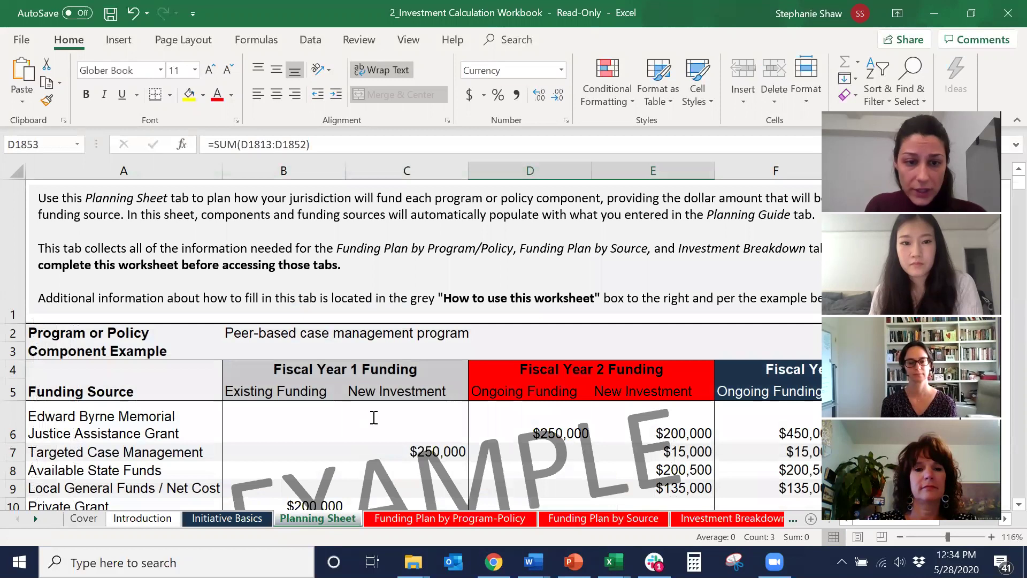
scroll(374, 417, "down", 4)
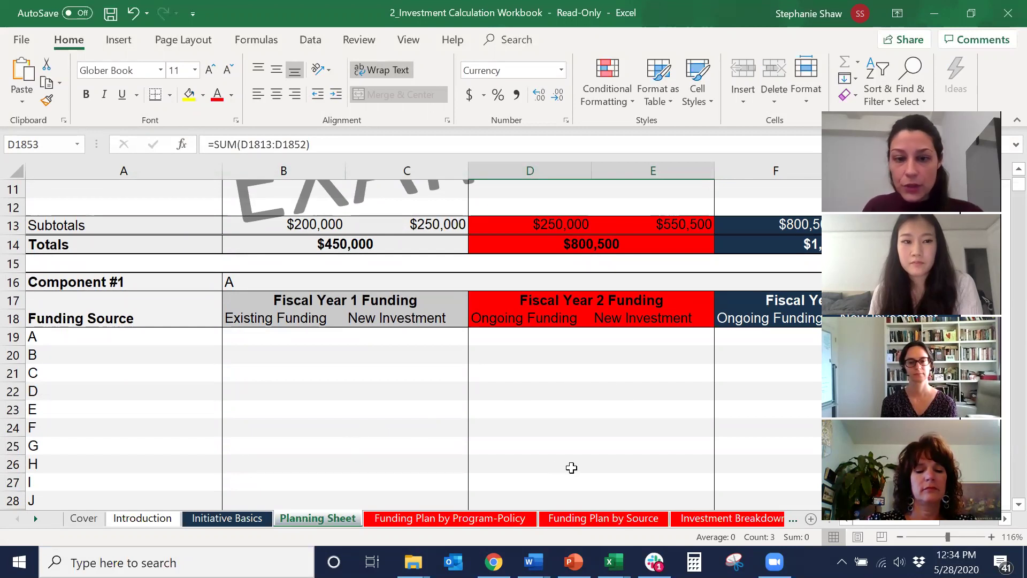
left_click(410, 522)
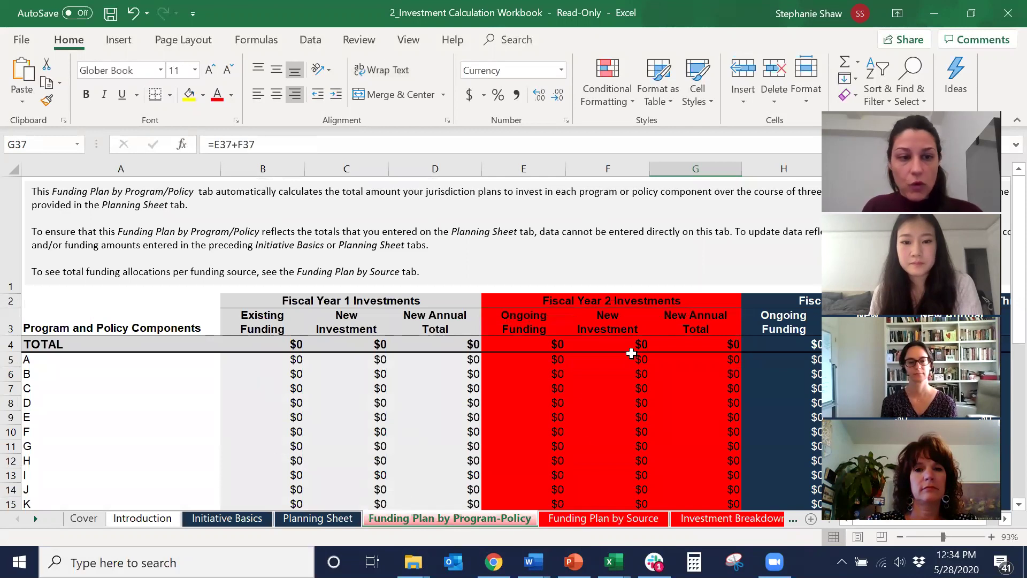
left_click(634, 520)
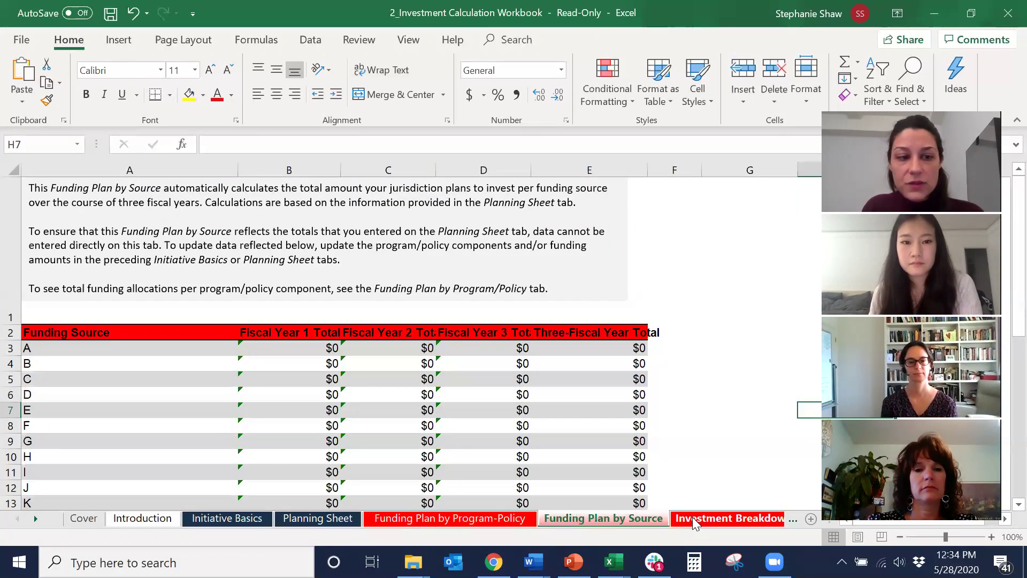
left_click(692, 516)
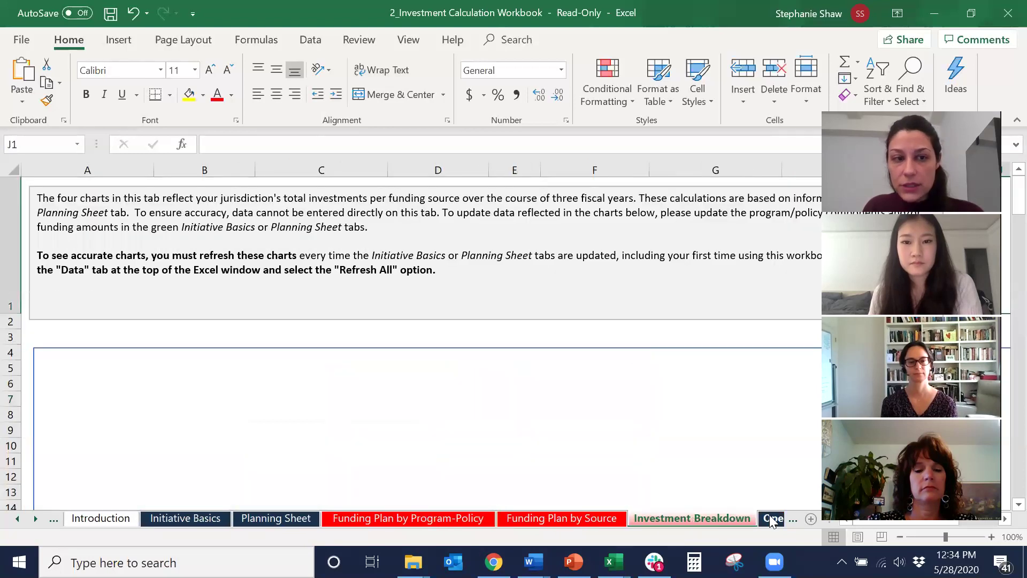
View the Operating Cost Categories, Op. Costs by Program-Policy and Operating Cost Summary sheets
left_click(771, 519)
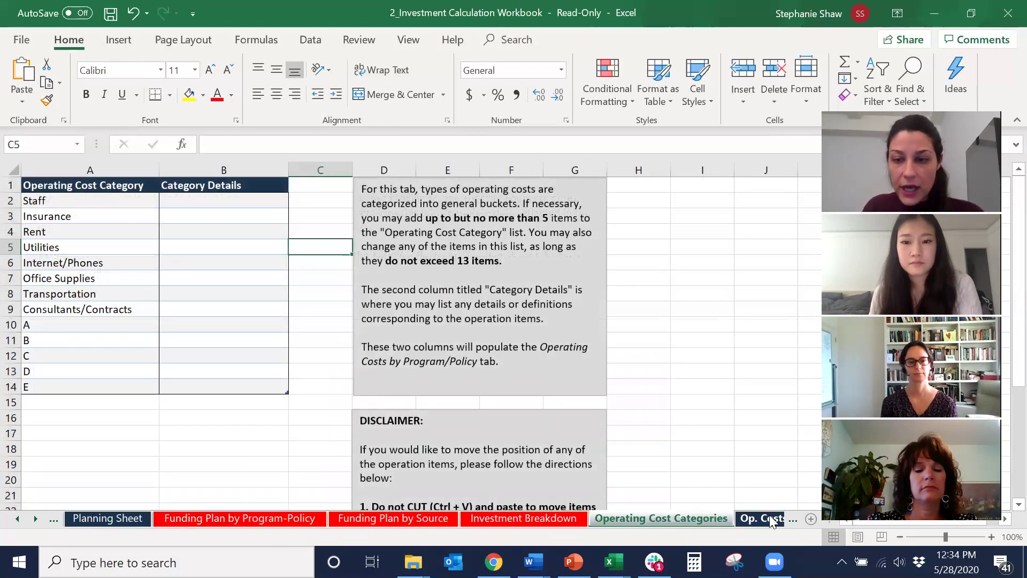
left_click(771, 519)
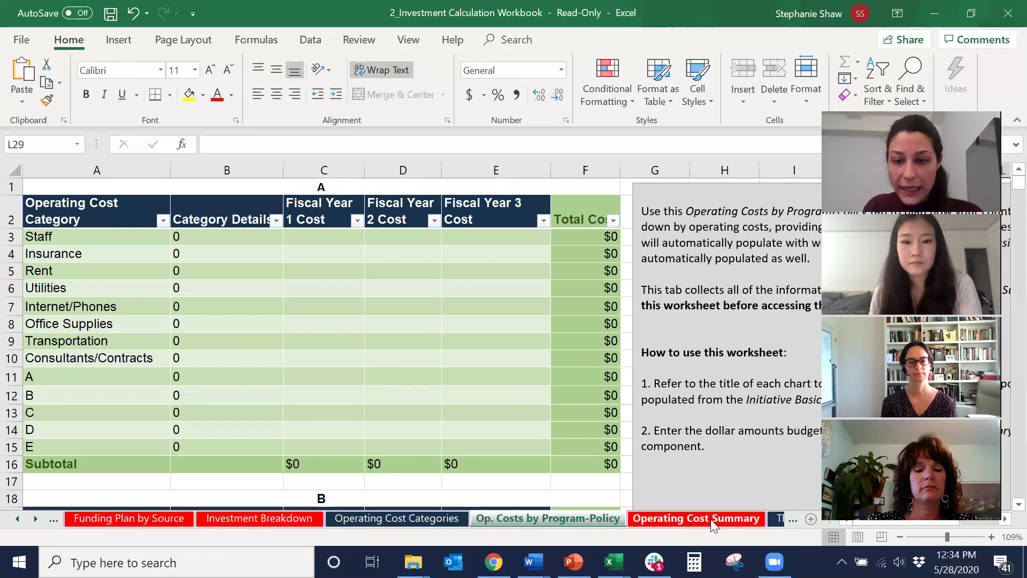
left_click(709, 518)
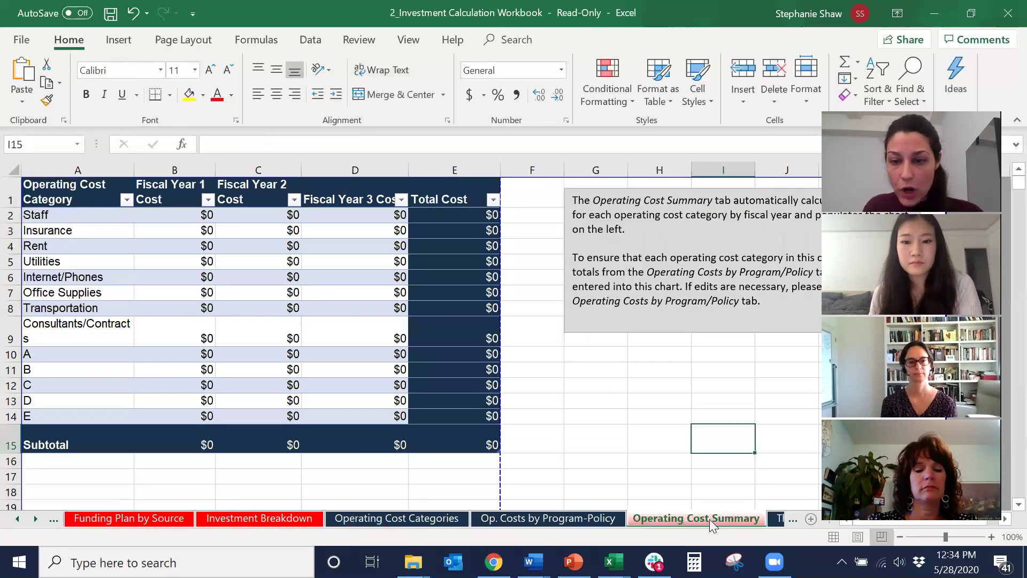
Examine the Three-Year Budget sheet's instructions and its funding source and operating cost tables
left_click(773, 519)
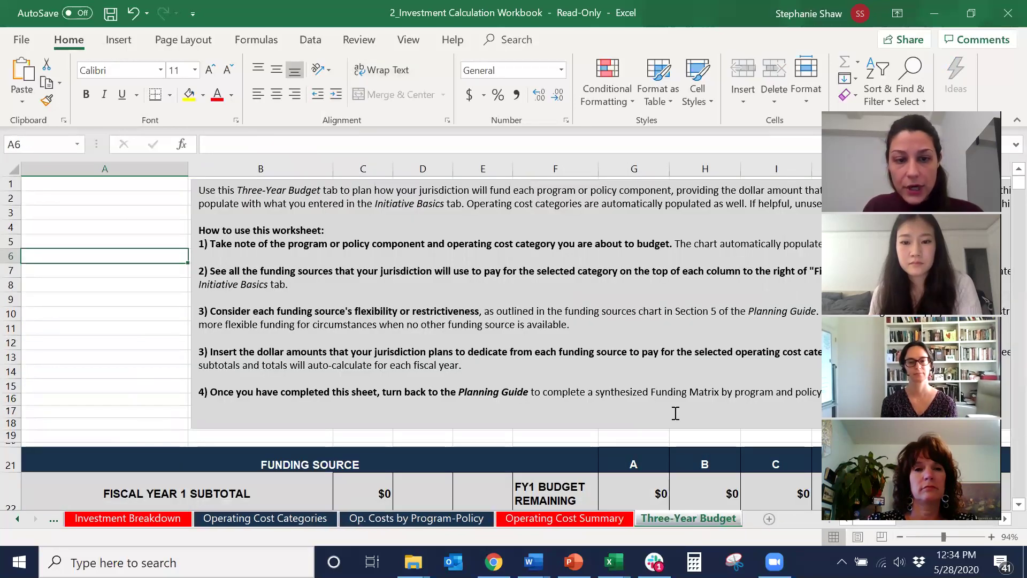
scroll(676, 413, "down", 4)
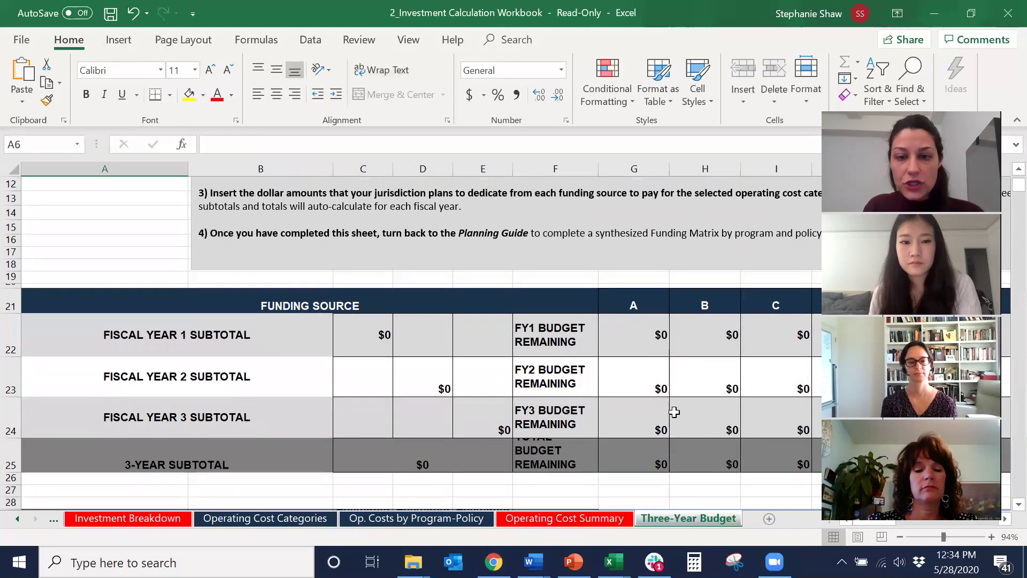
scroll(674, 412, "down", 3, "ctrl")
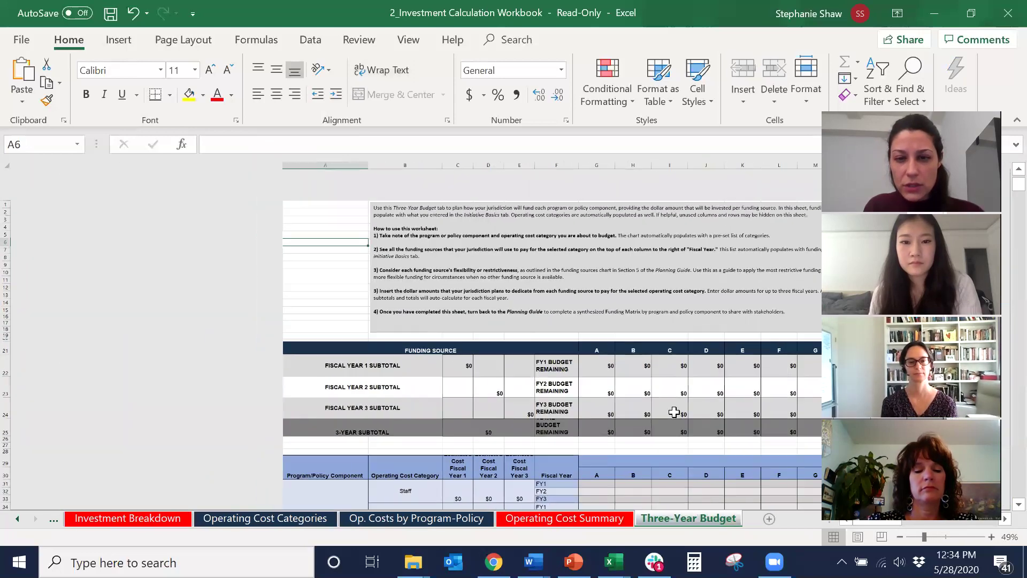
Review the Three-Year Budget sheet's fiscal year subtotals and the operating cost category rows for component A
scroll(674, 412, "down", 1, "ctrl")
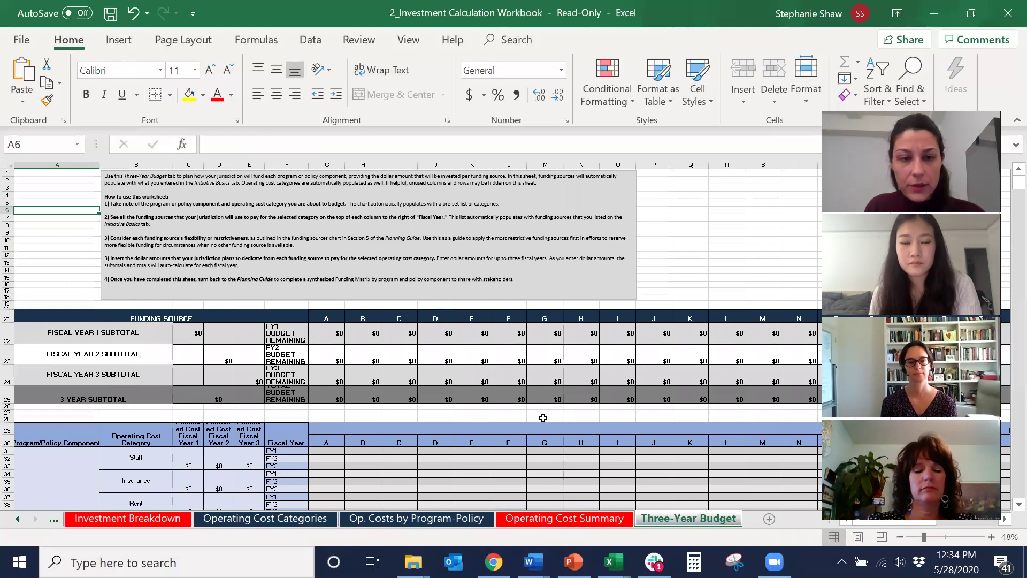
scroll(543, 418, "down", 5)
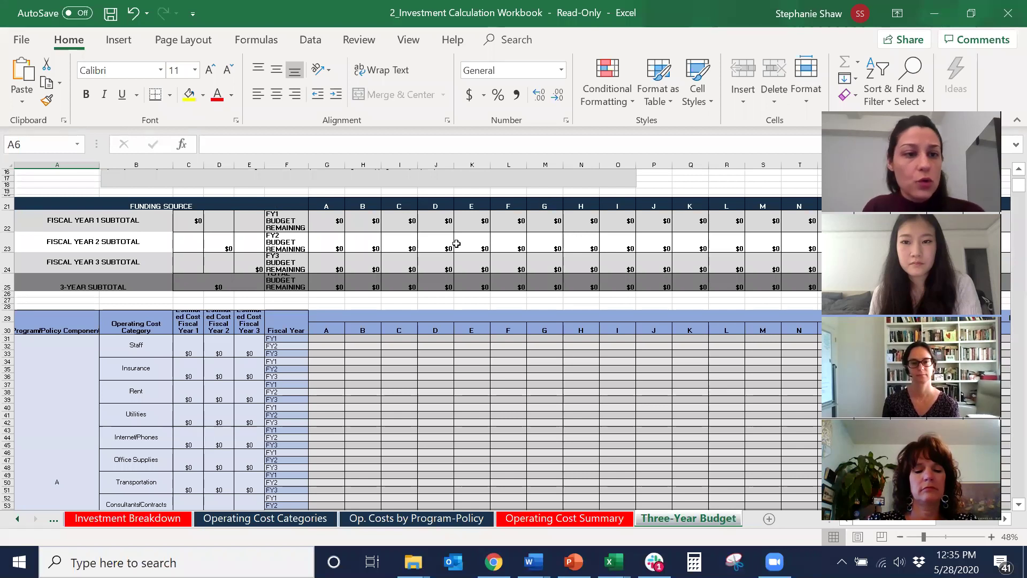
scroll(490, 359, "down", 3)
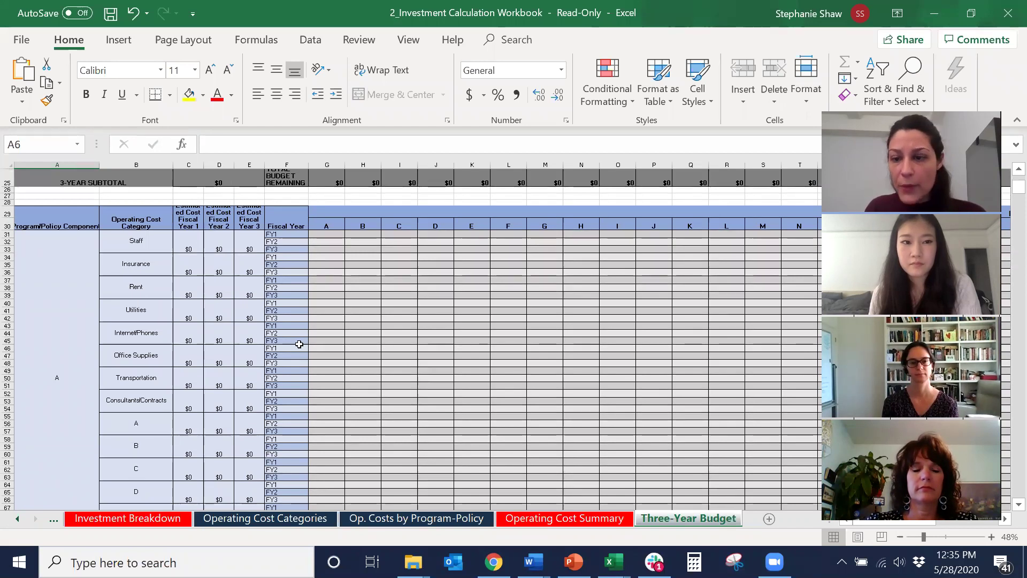
scroll(297, 245, "up", 6)
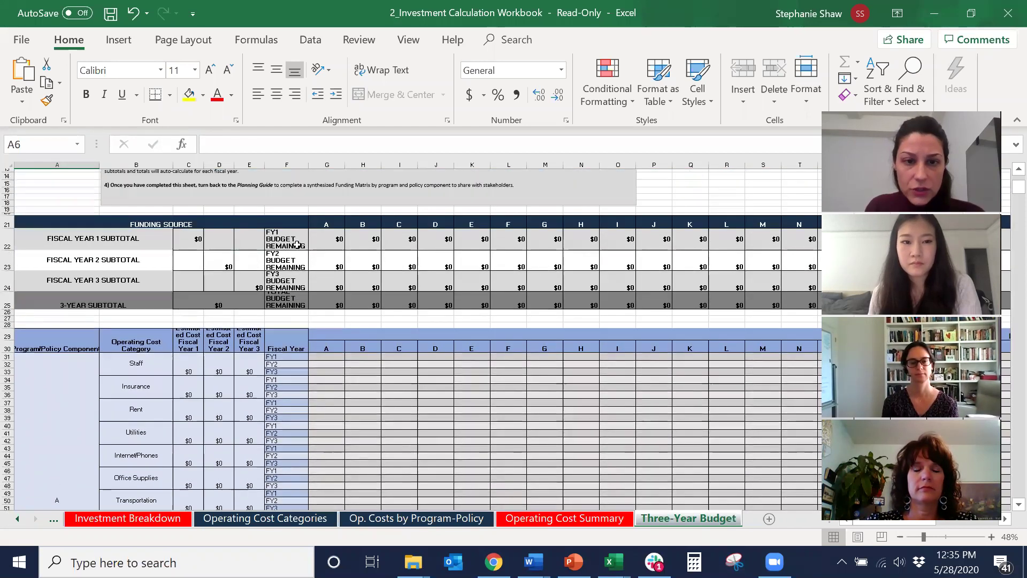
scroll(297, 245, "up", 2)
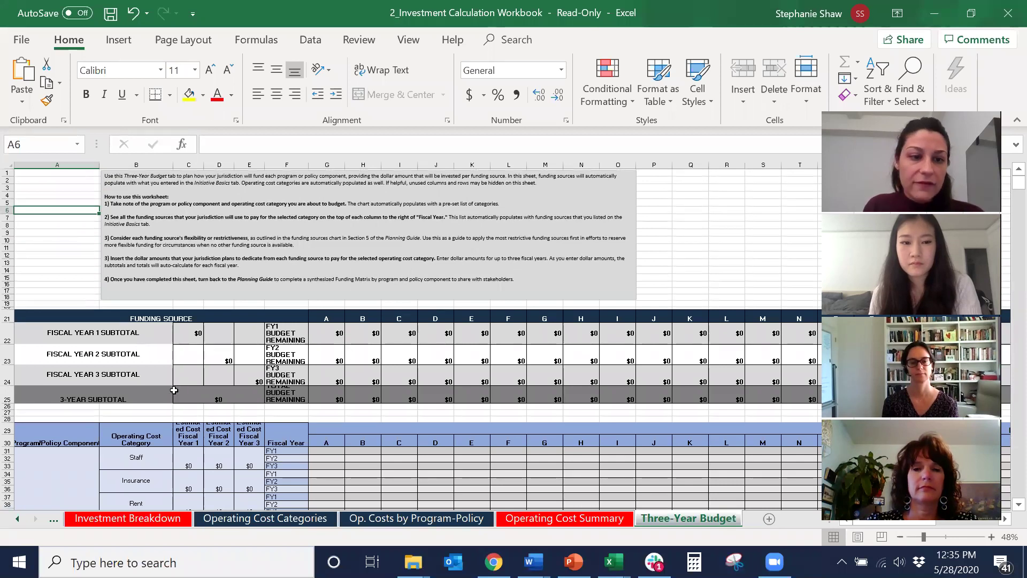
Try to edit the funding source A heading in the Three-Year Budget sheet's subtotal table
left_click(331, 322)
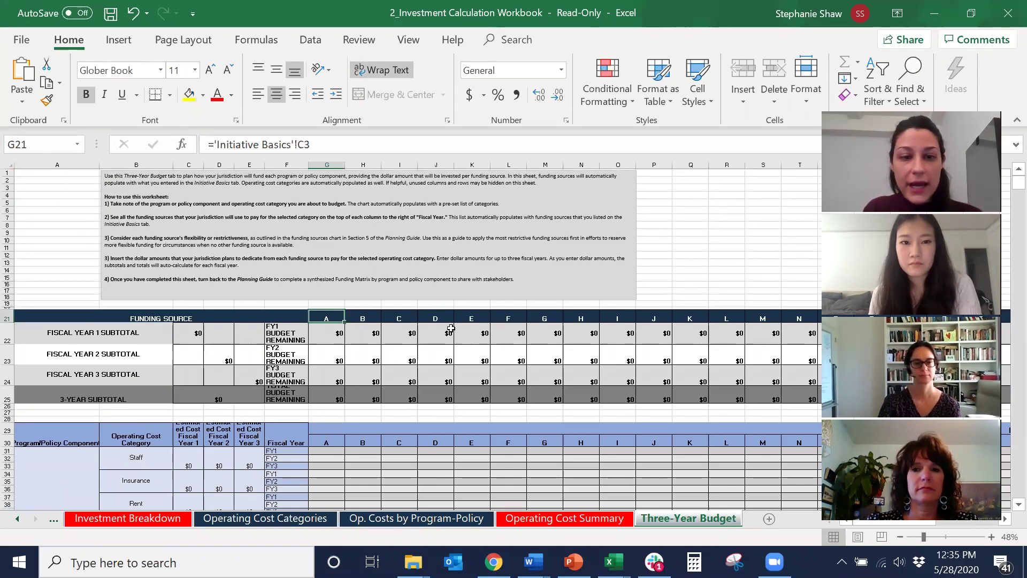
double_click(451, 328)
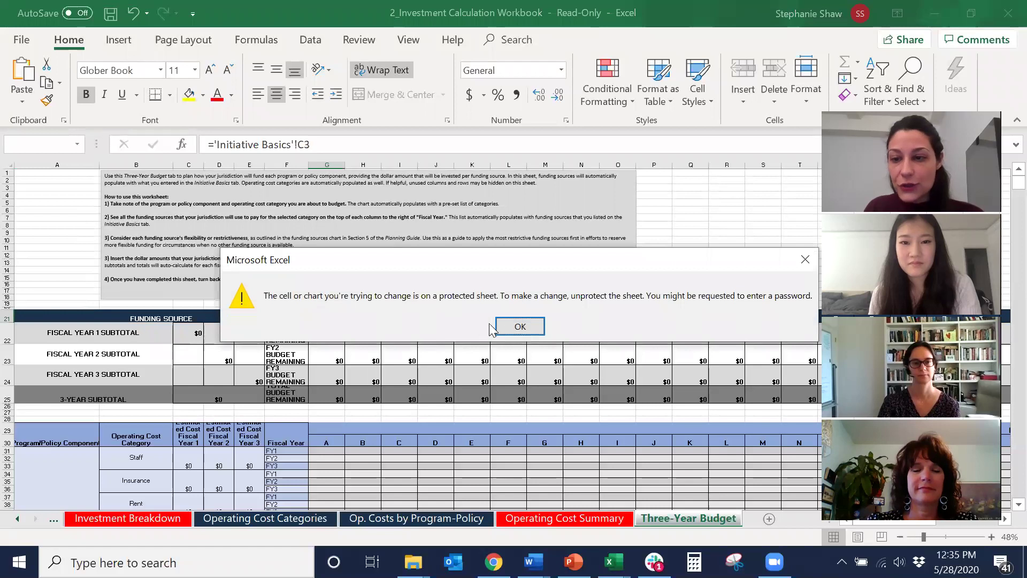
left_click(525, 328)
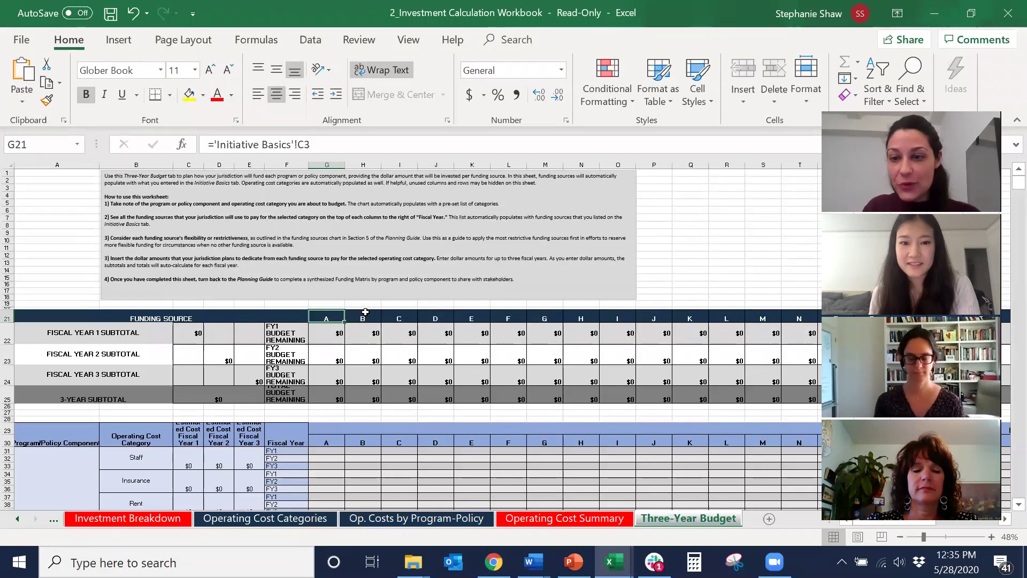
Go back through the workbook's earlier sheets and open the Introduction sheet
left_click(55, 520)
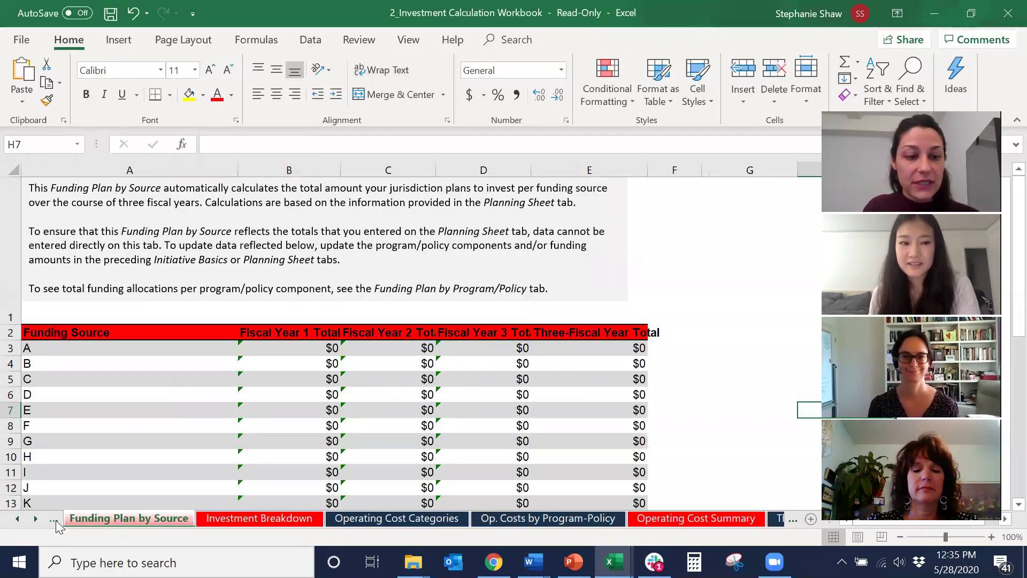
left_click(56, 520)
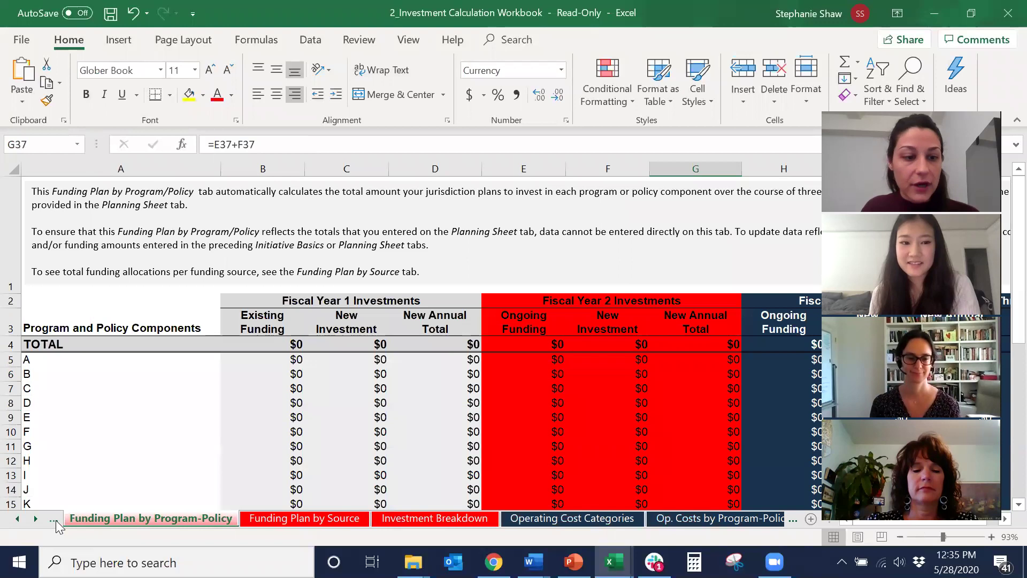
left_click(19, 519)
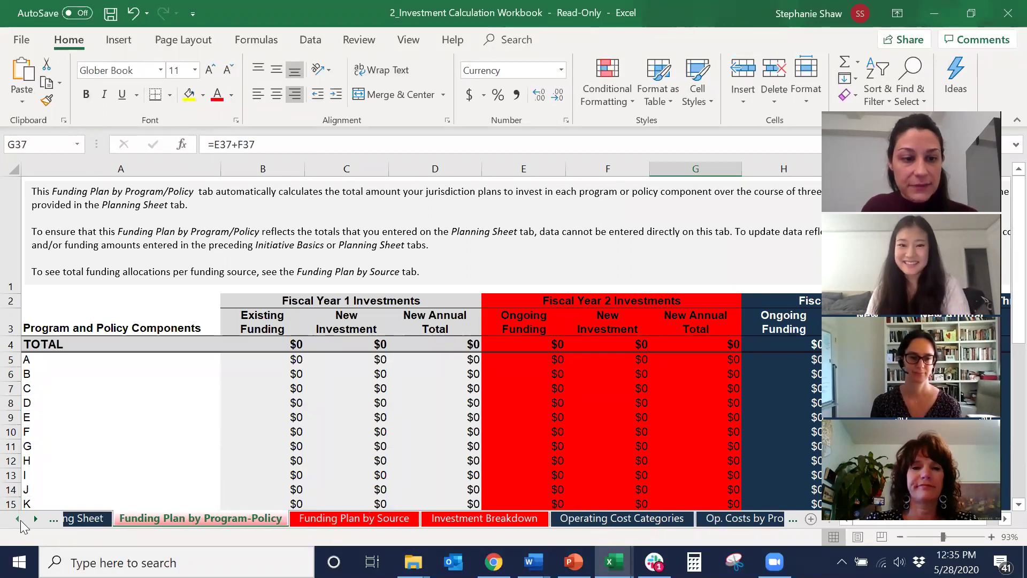
left_click(19, 519)
left_click(19, 519)
left_click(19, 519)
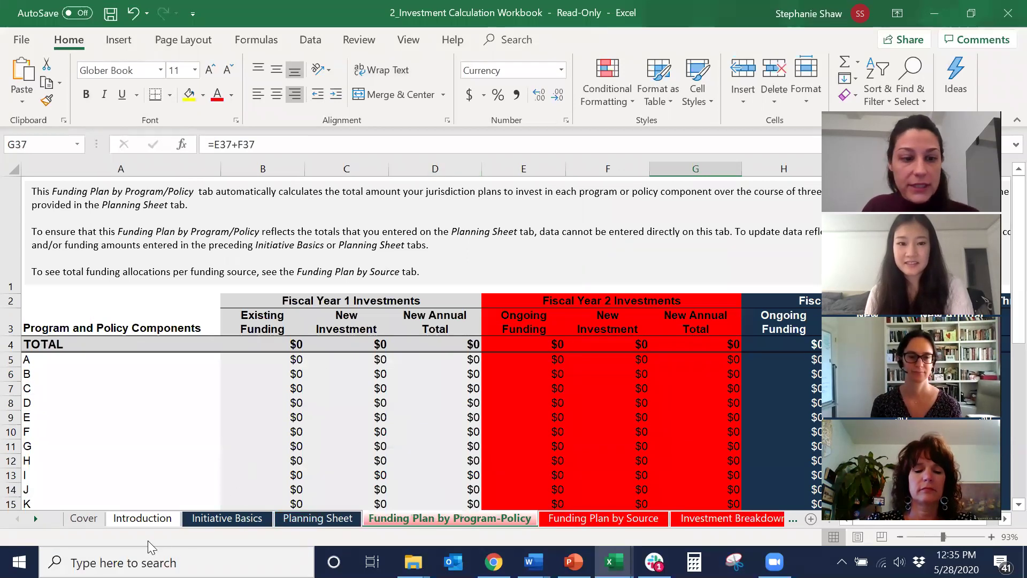
left_click(139, 520)
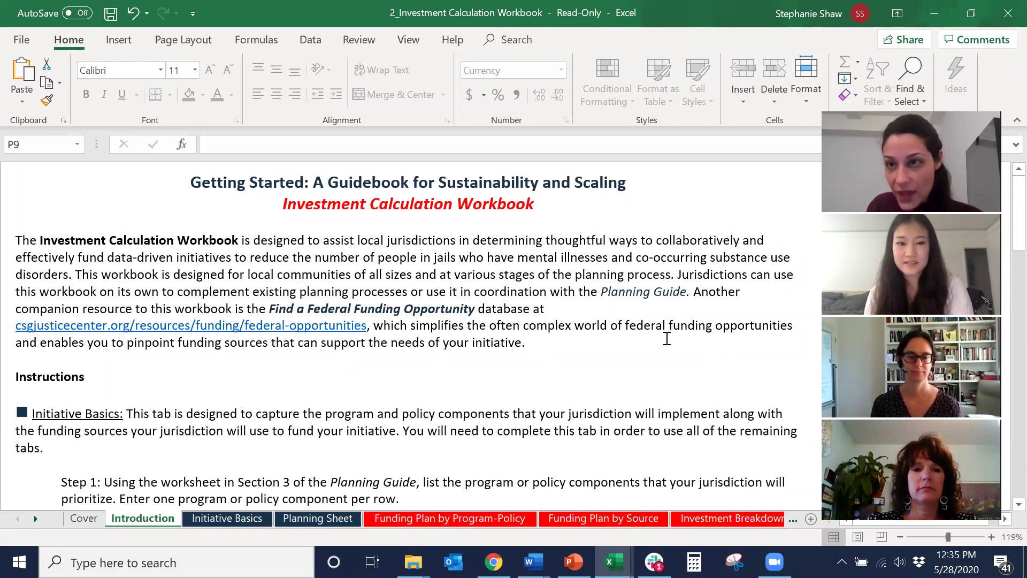
Switch to the Financing the Future of Local Initiatives page in Chrome and review its resource sections up to the federal funding finder
left_click(941, 14)
left_click(941, 14)
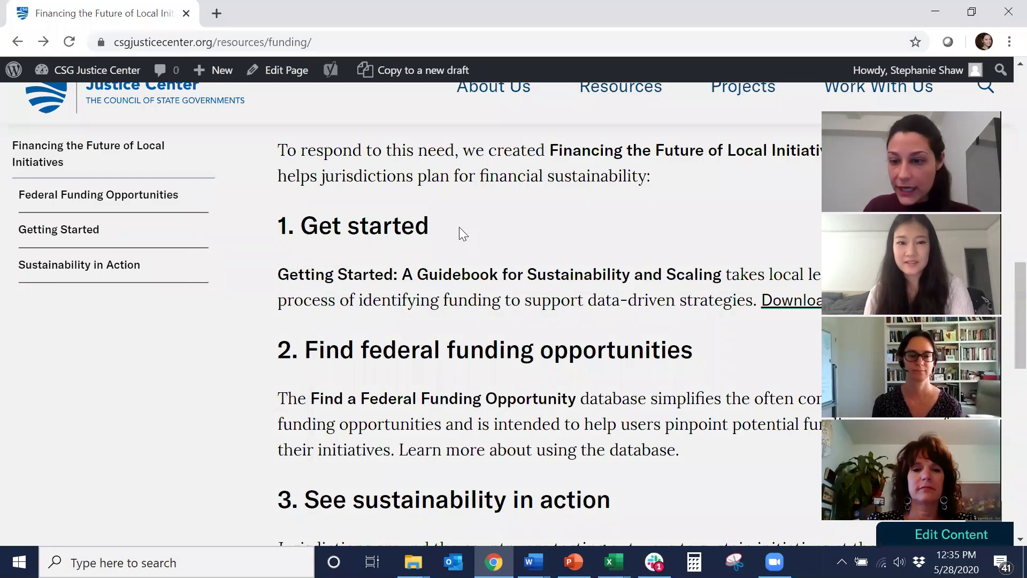
scroll(386, 422, "down", 2)
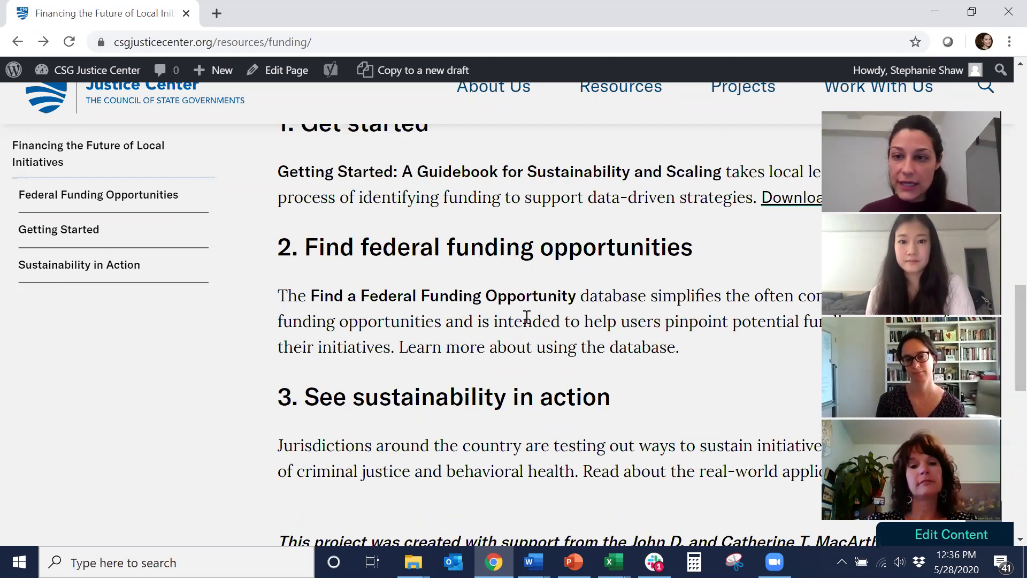
scroll(527, 317, "up", 1)
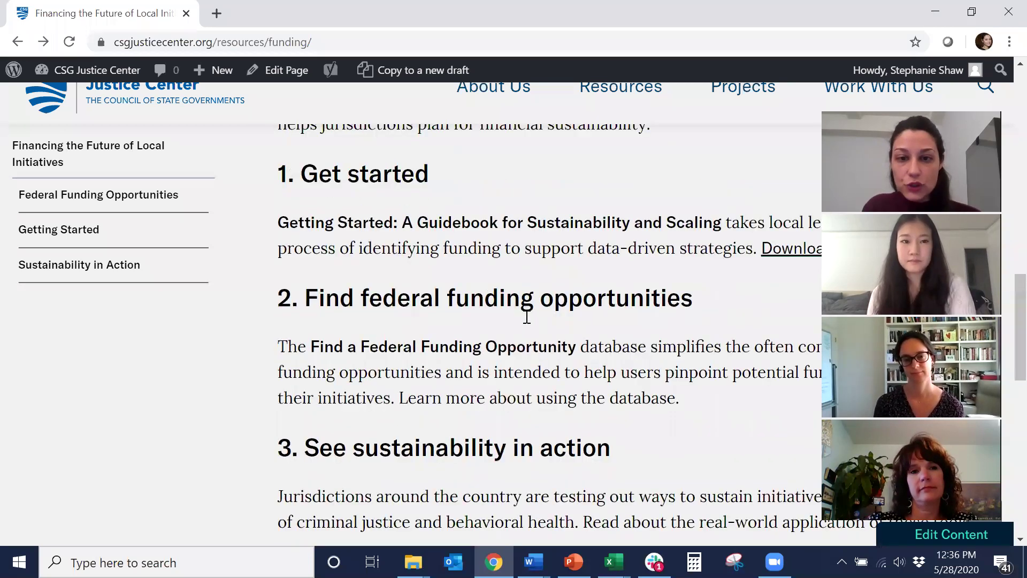
scroll(527, 317, "up", 2)
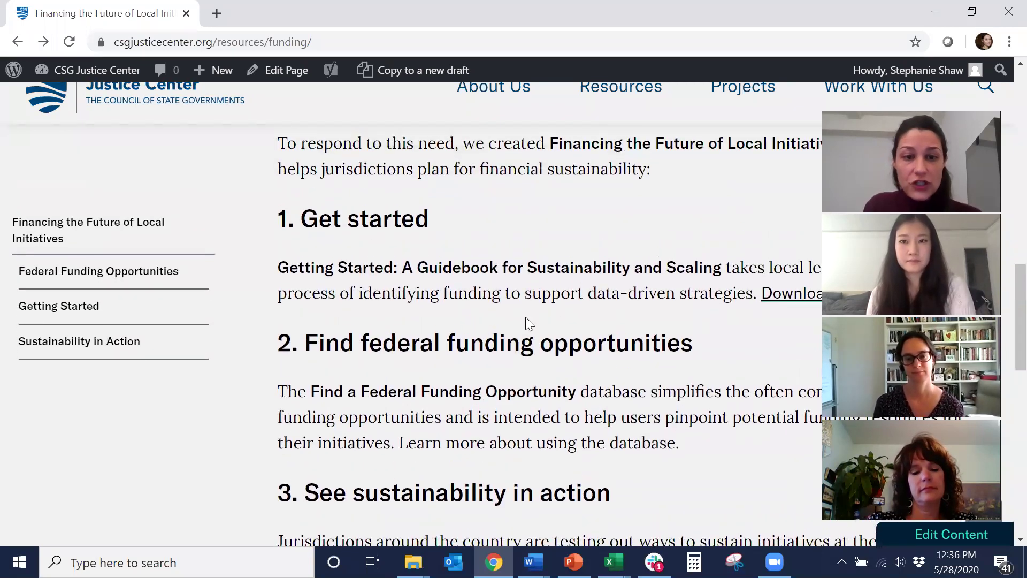
scroll(525, 316, "up", 4)
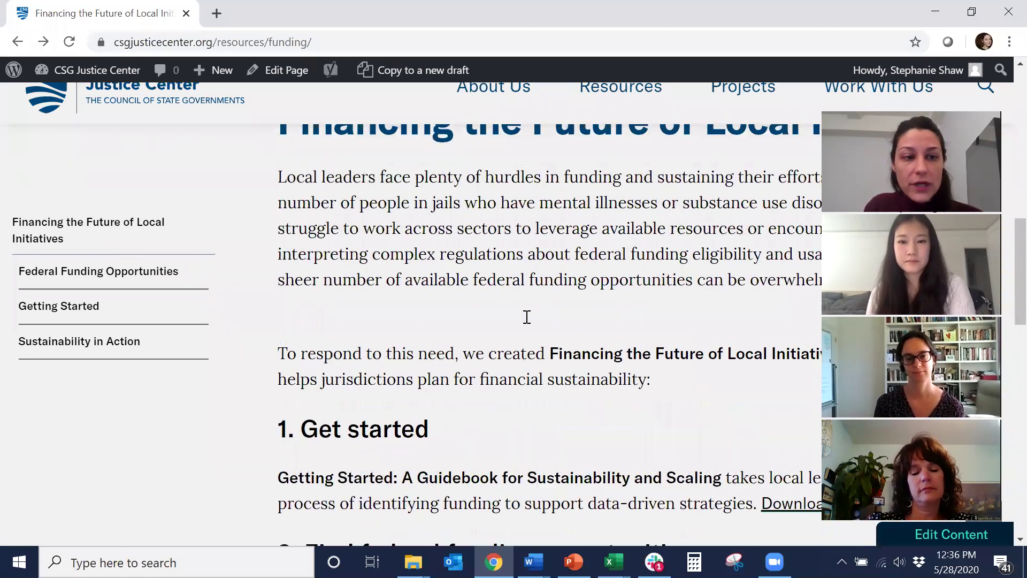
scroll(527, 316, "up", 4)
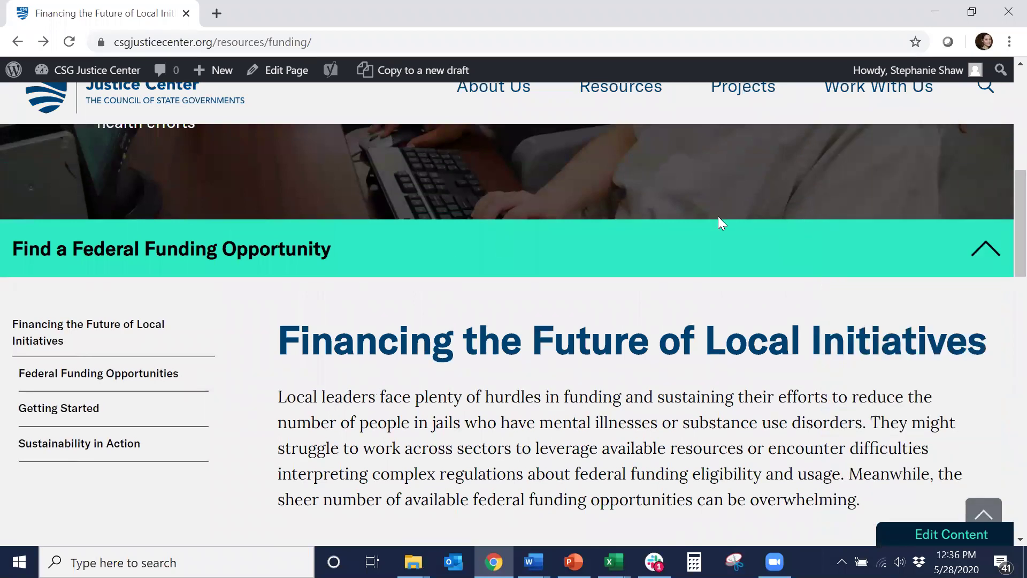
Expand the Find a Federal Funding Opportunity filters and apply the Criminal Justice issue area
left_click(986, 247)
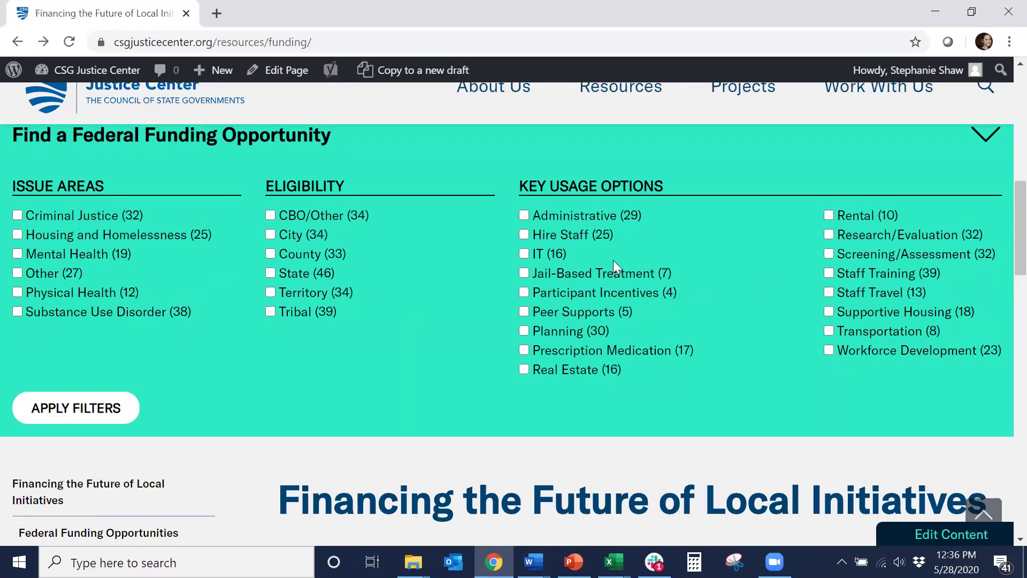
left_click(124, 219)
left_click(124, 219)
left_click(115, 218)
left_click(90, 414)
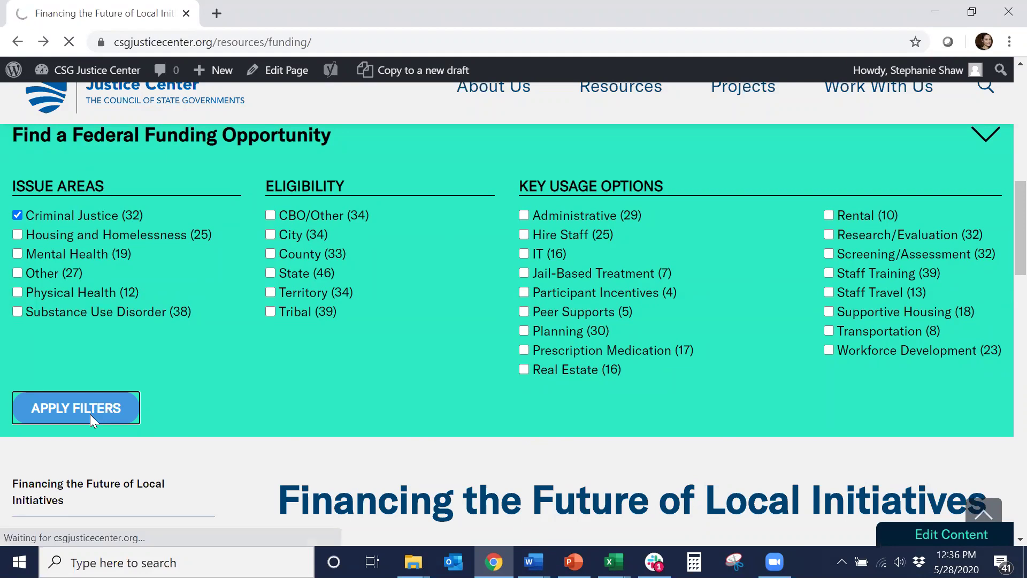
Browse the filtered funding opportunities, including their issue areas, eligibility and key usage options
scroll(351, 440, "down", 1)
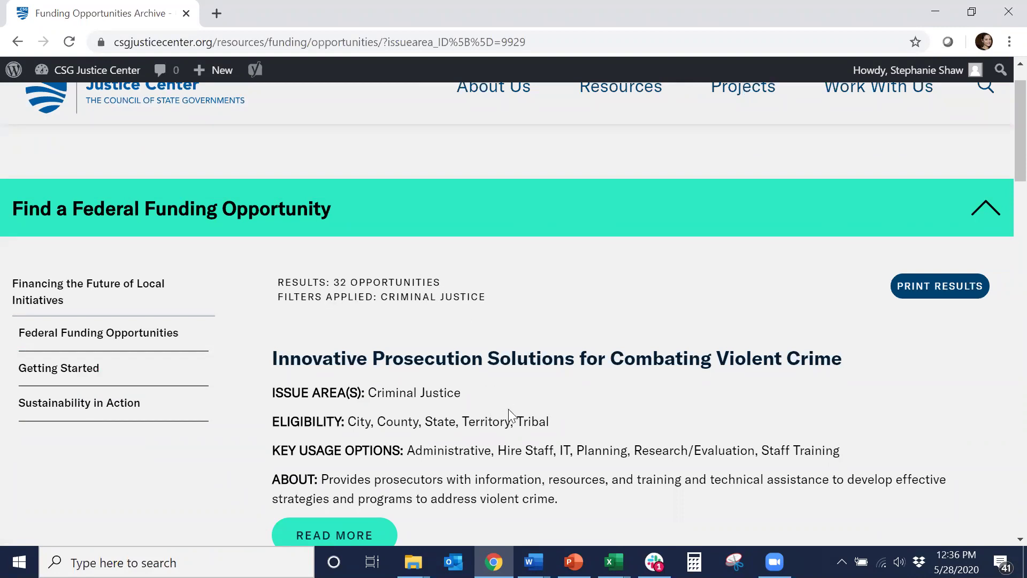
scroll(509, 413, "down", 3)
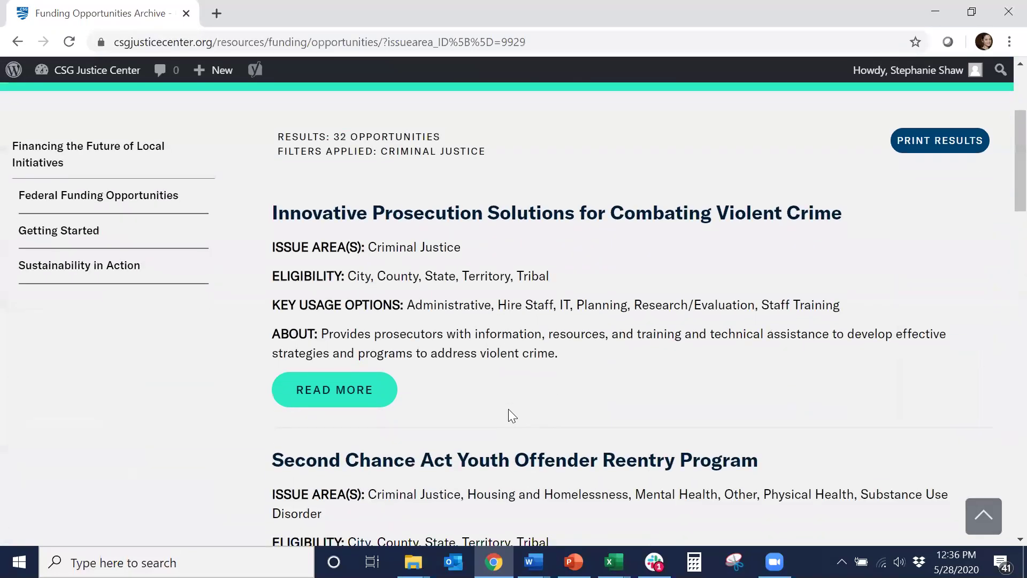
scroll(508, 410, "down", 3)
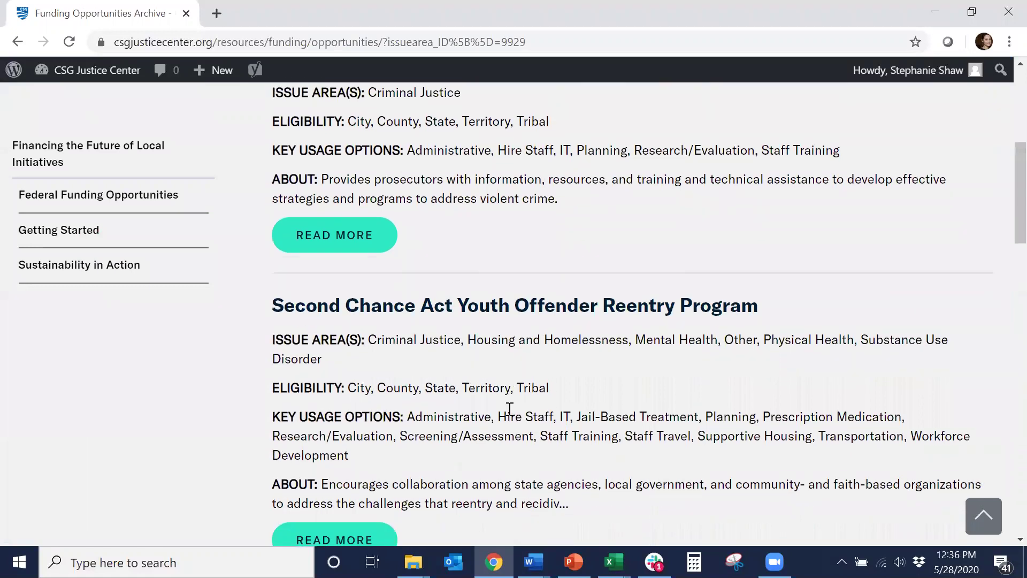
scroll(510, 409, "down", 4)
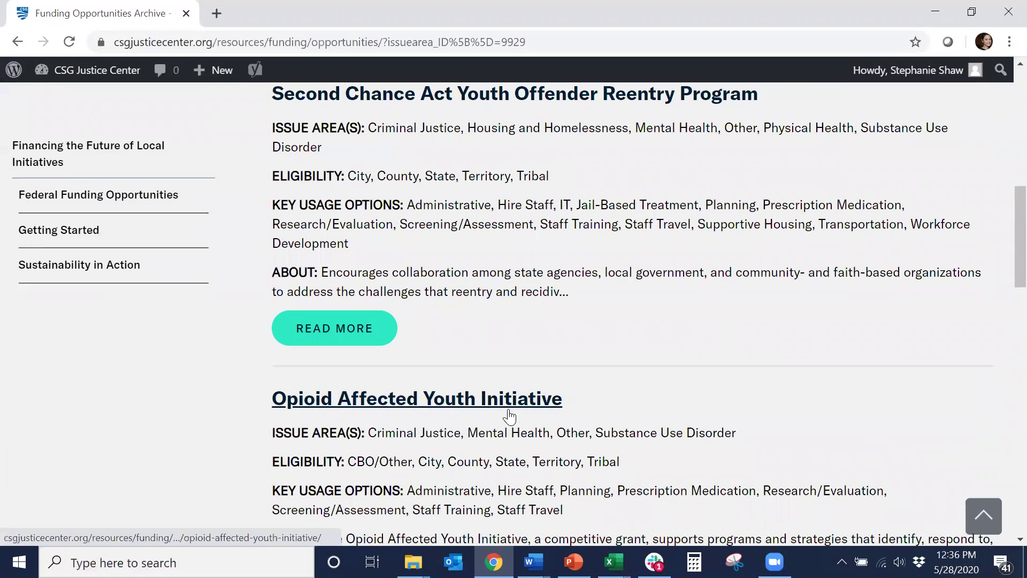
scroll(509, 409, "up", 5)
scroll(508, 409, "up", 3)
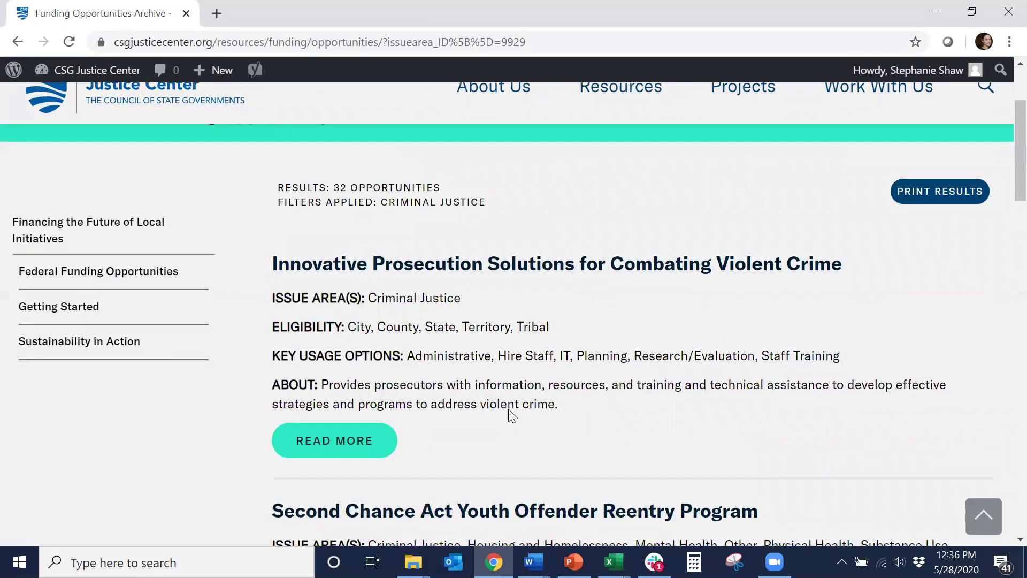
Open the Innovative Prosecution Solutions for Combating Violent Crime opportunity and read its key details through the notes
left_click(341, 442)
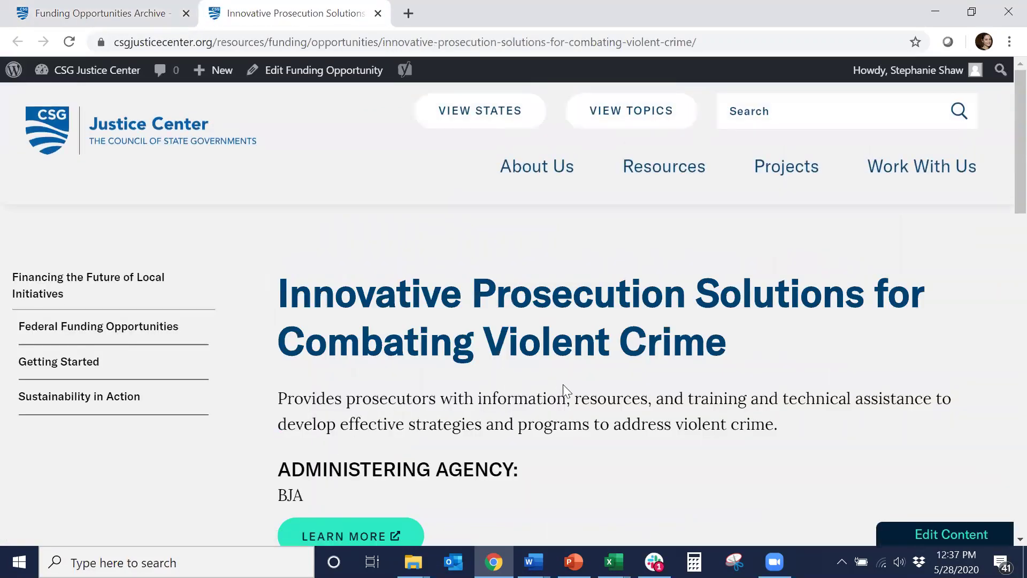
scroll(577, 391, "down", 3)
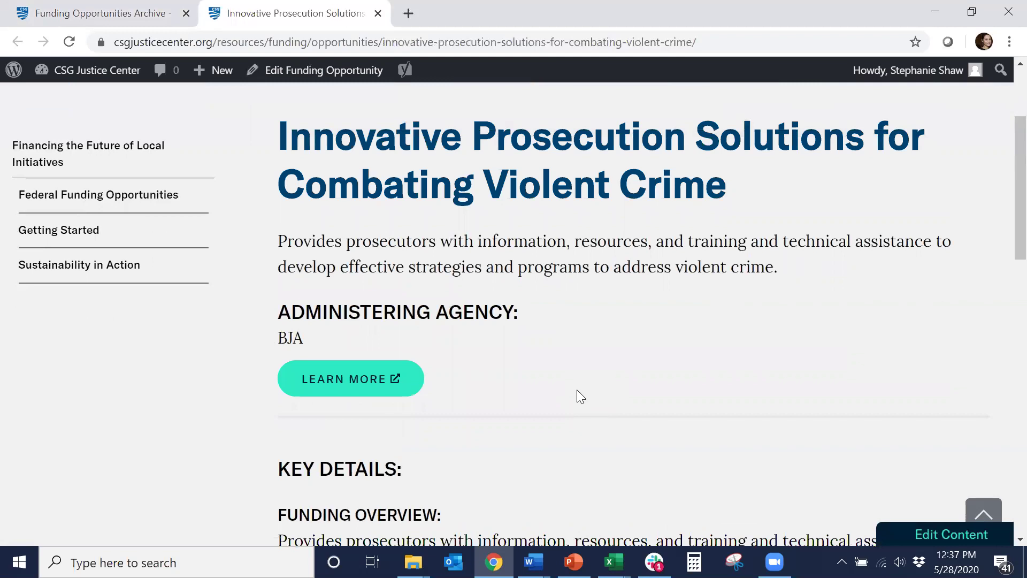
scroll(577, 391, "down", 2)
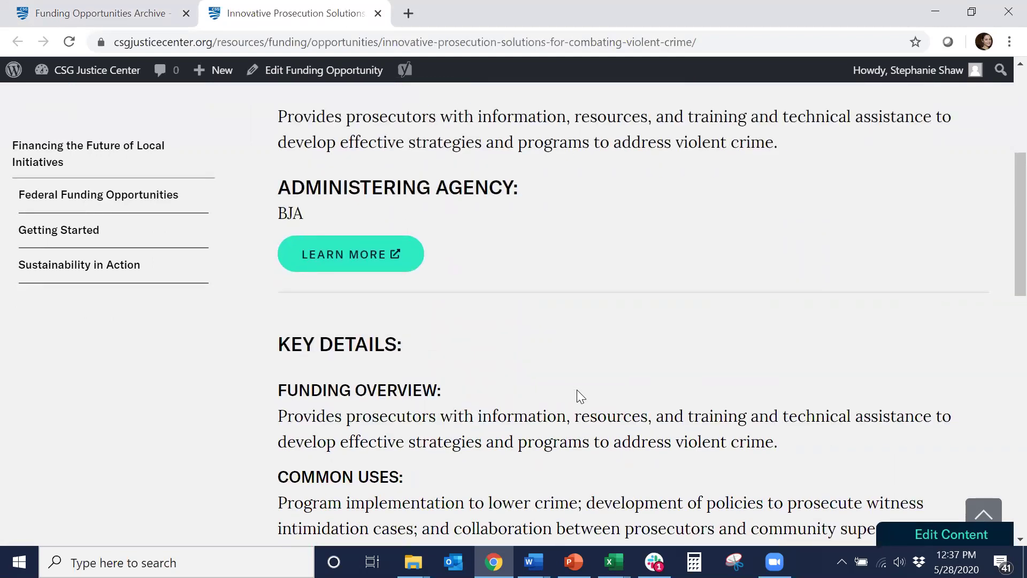
scroll(576, 389, "down", 3)
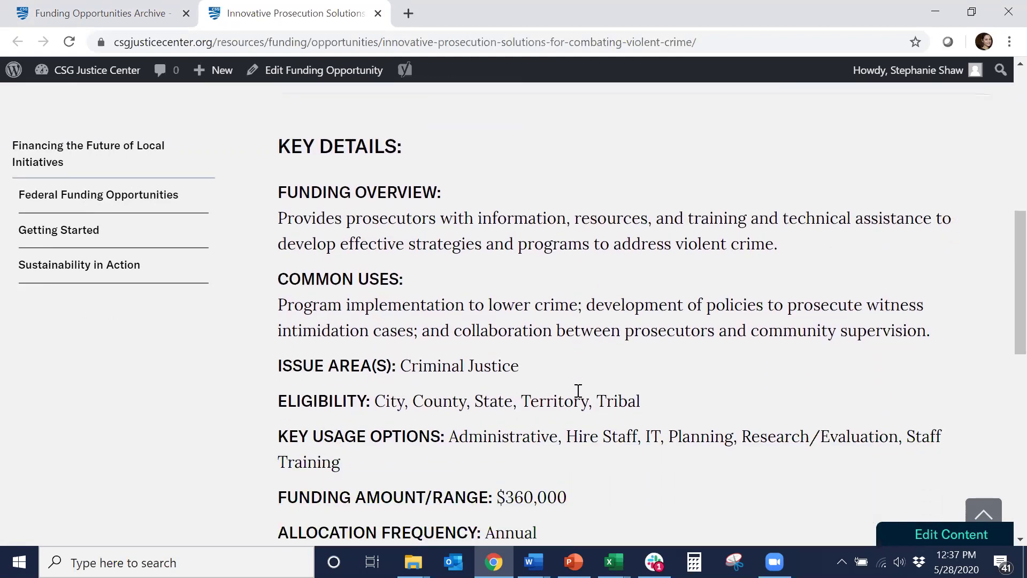
scroll(577, 391, "down", 2)
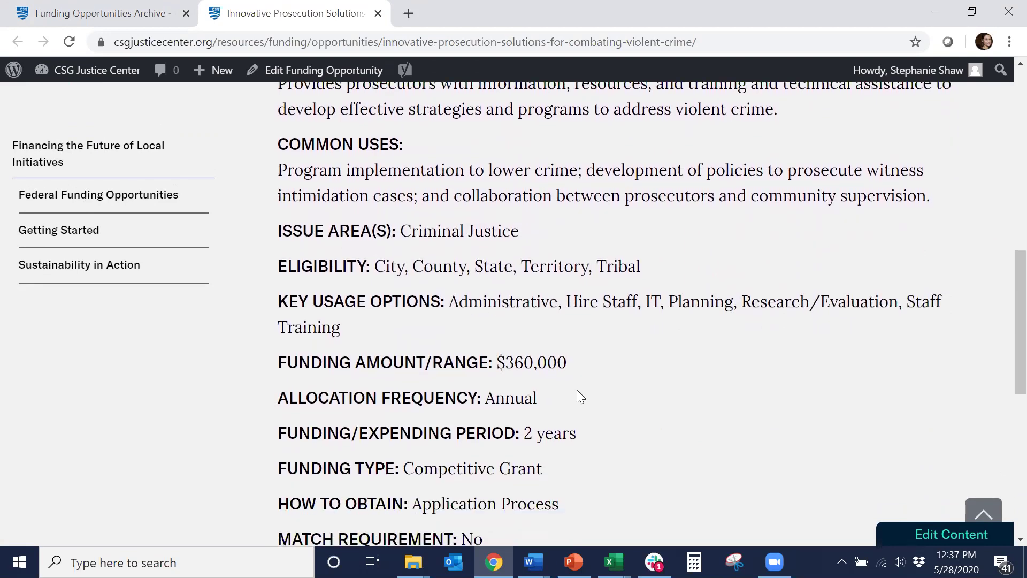
scroll(578, 395, "down", 3)
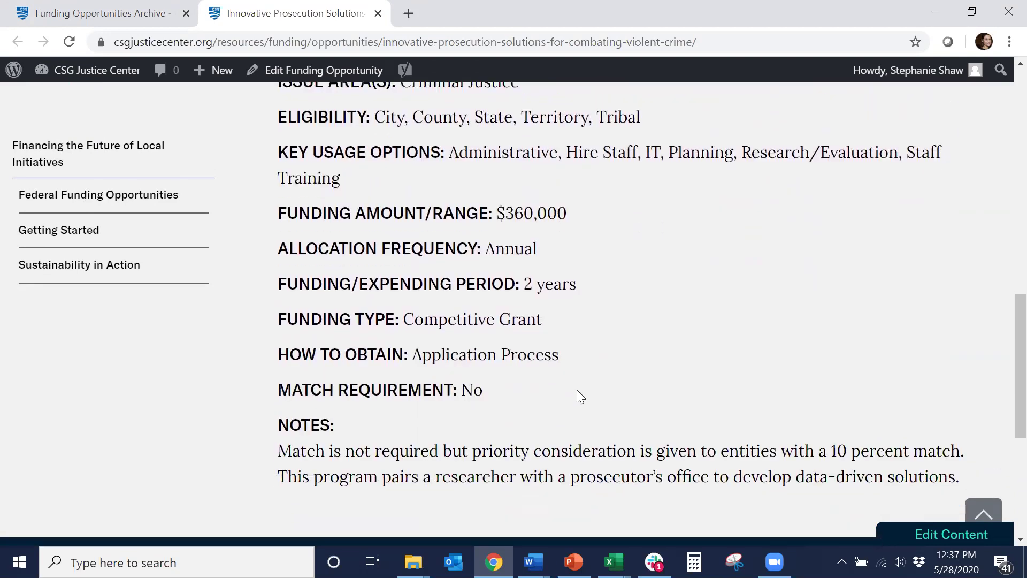
Open the administering agency's external page about the Innovative Prosecution Solutions program
scroll(577, 390, "up", 6)
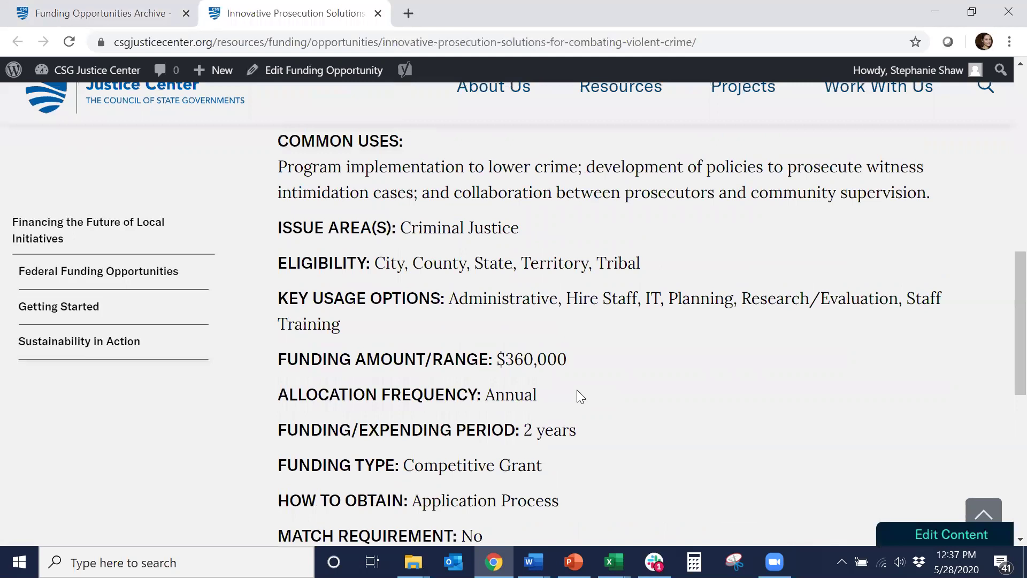
scroll(576, 389, "up", 3)
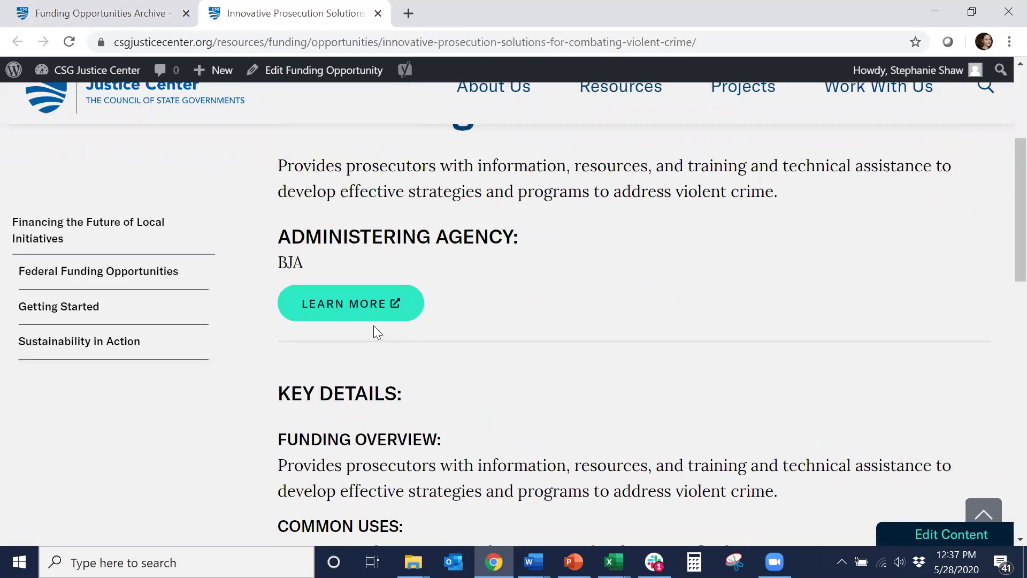
left_click(344, 315)
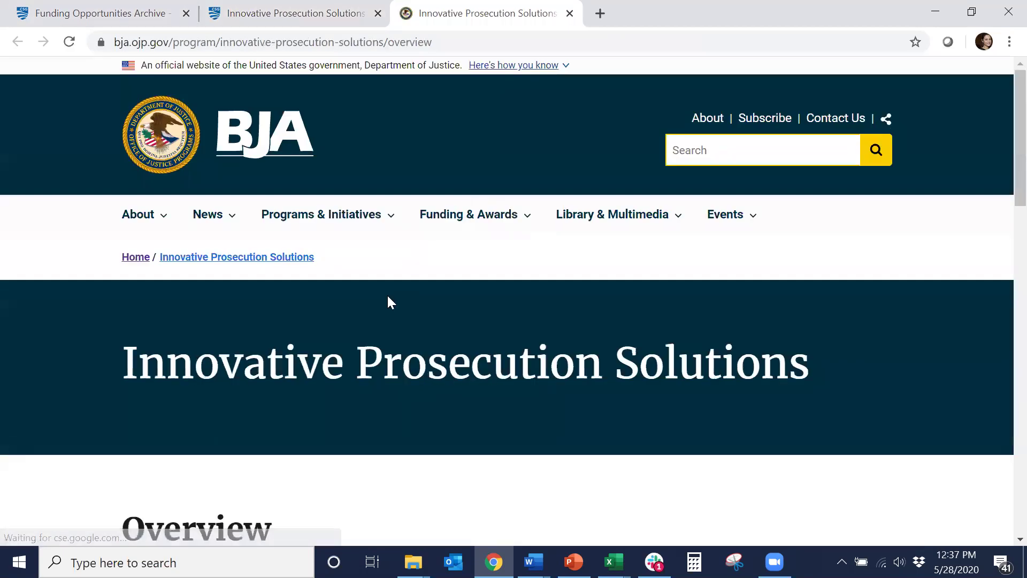
Skim the Innovative Prosecution Solutions program overview on the BJA page
scroll(441, 400, "down", 4)
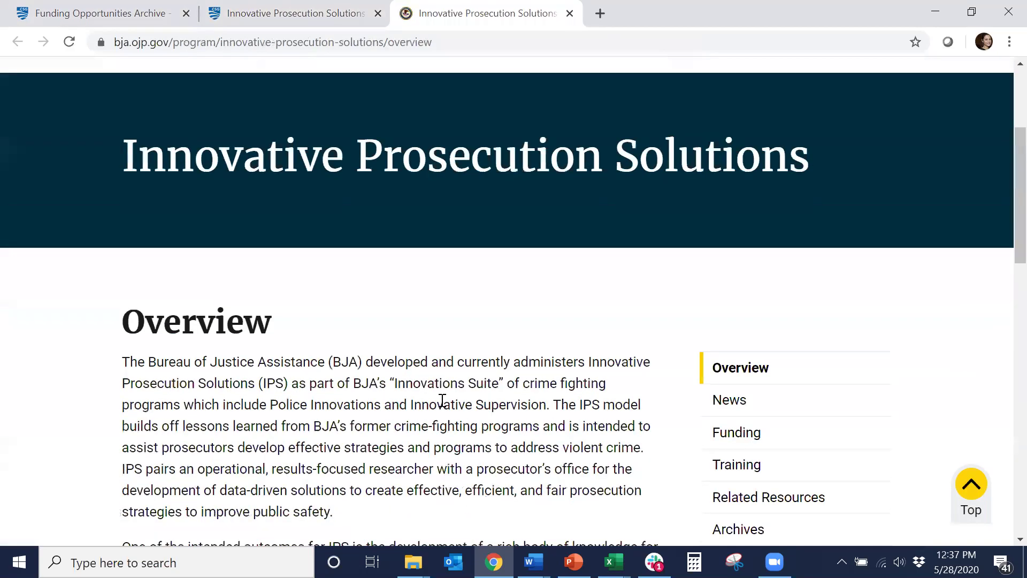
scroll(442, 400, "down", 9)
scroll(443, 404, "up", 4)
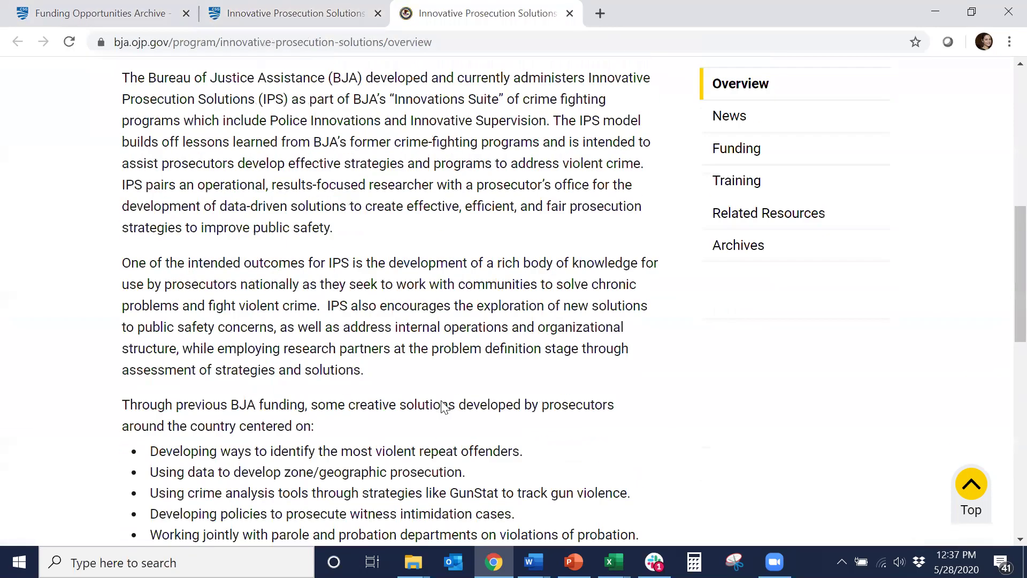
scroll(442, 405, "up", 6)
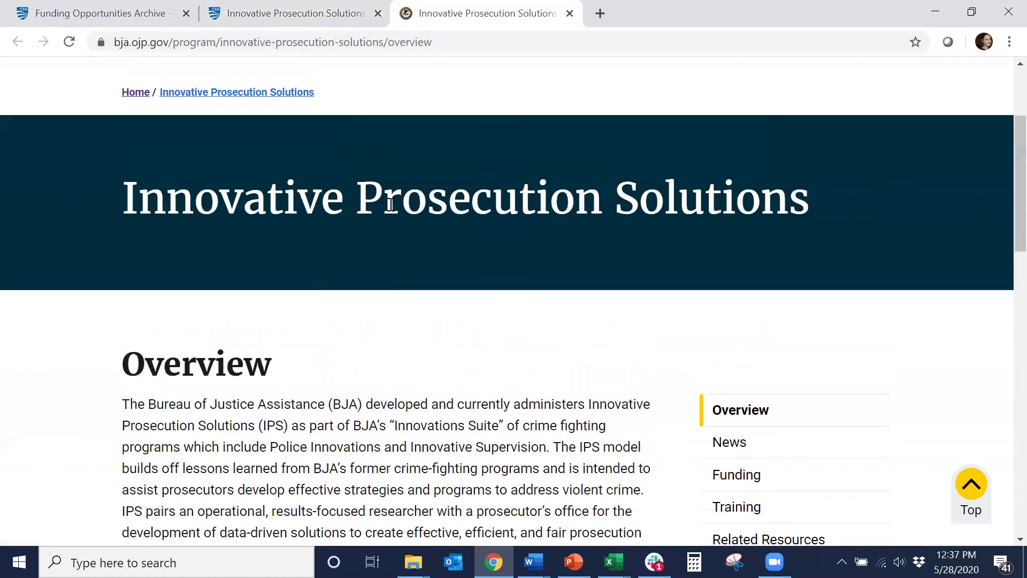
Return to the filtered funding opportunities list, look through its print preview, and close the preview without saving
left_click(151, 6)
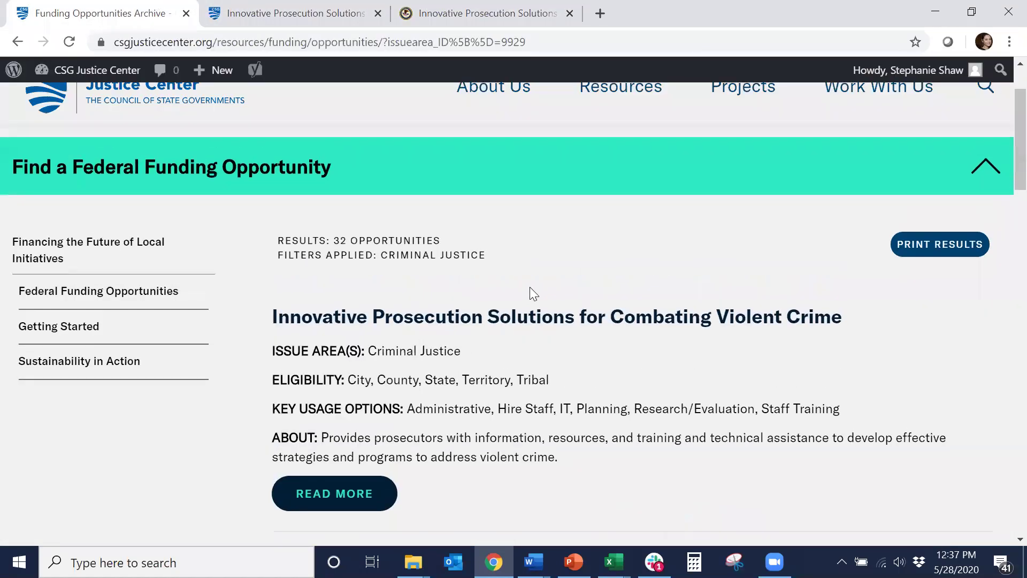
left_click(941, 249)
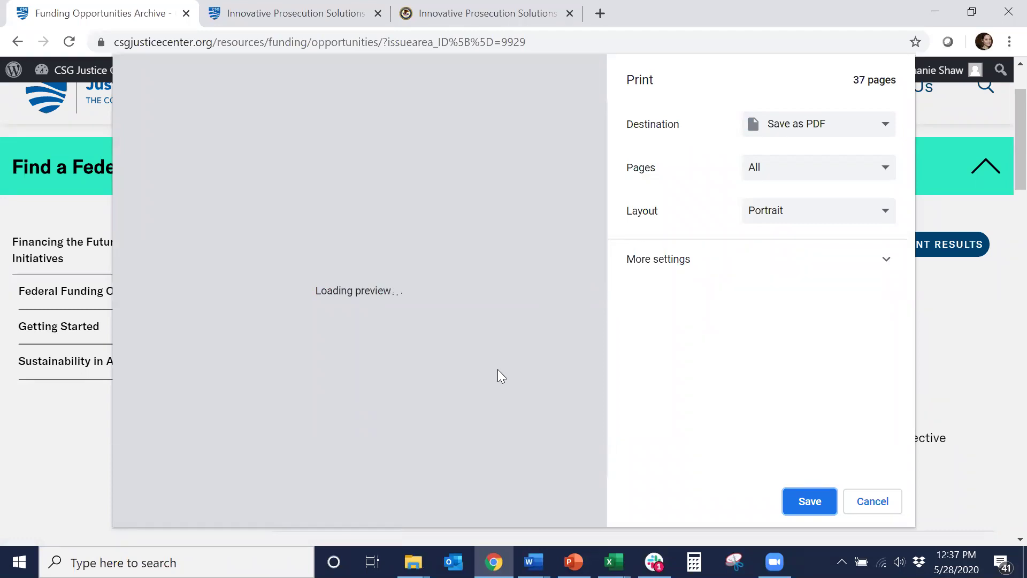
scroll(456, 379, "down", 5)
scroll(456, 379, "down", 5)
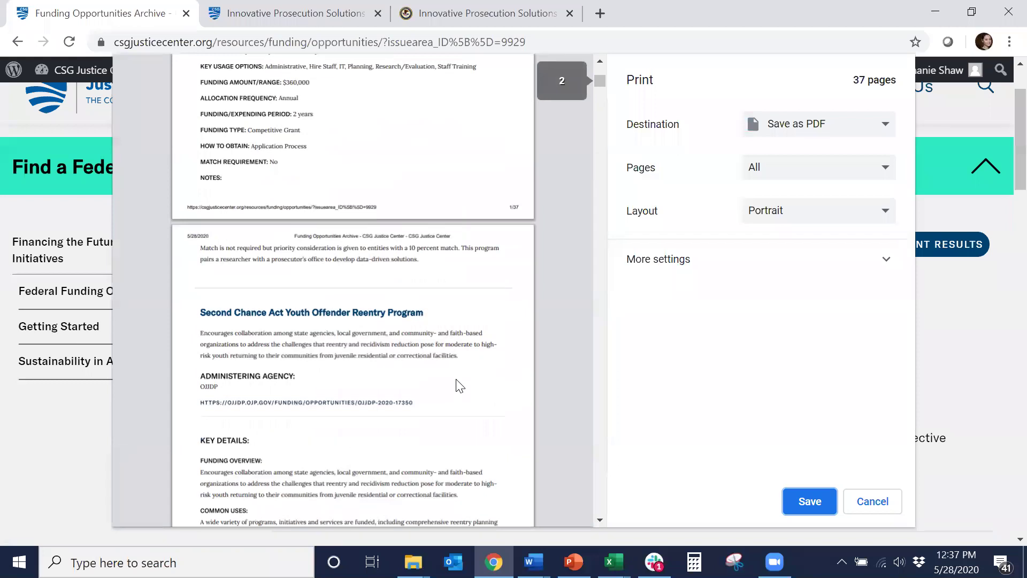
scroll(456, 379, "down", 8)
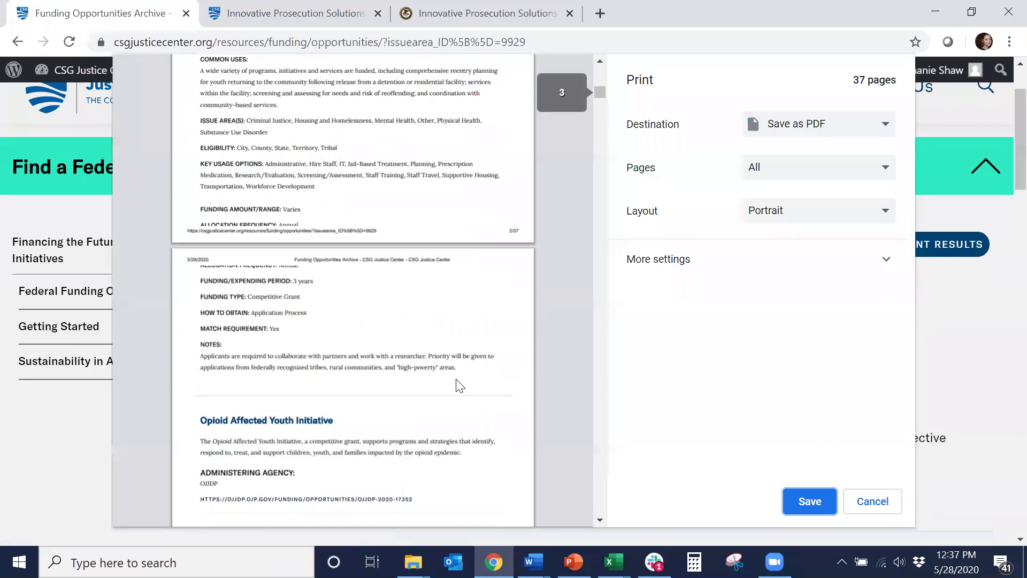
scroll(456, 380, "down", 10)
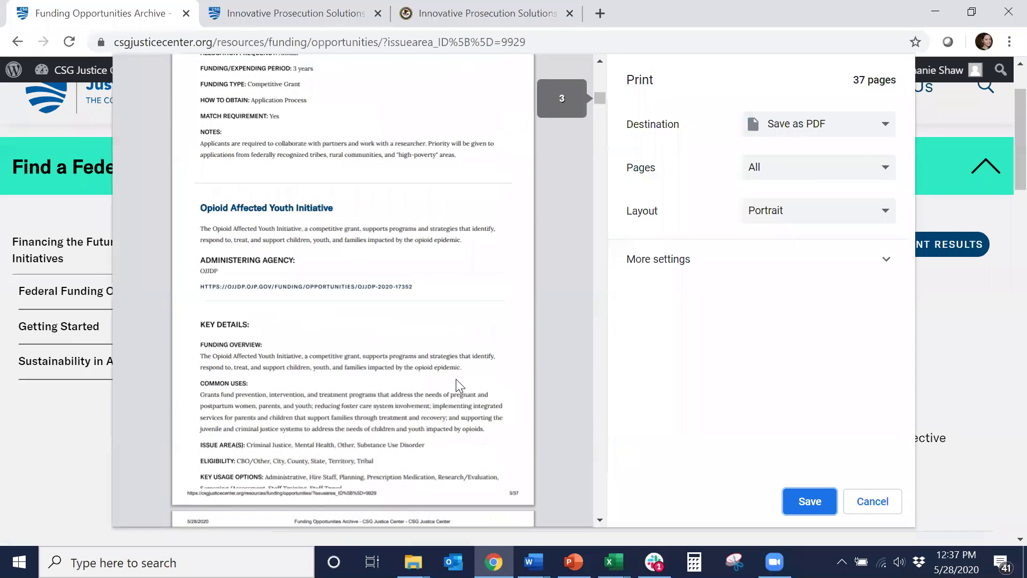
scroll(458, 384, "down", 5)
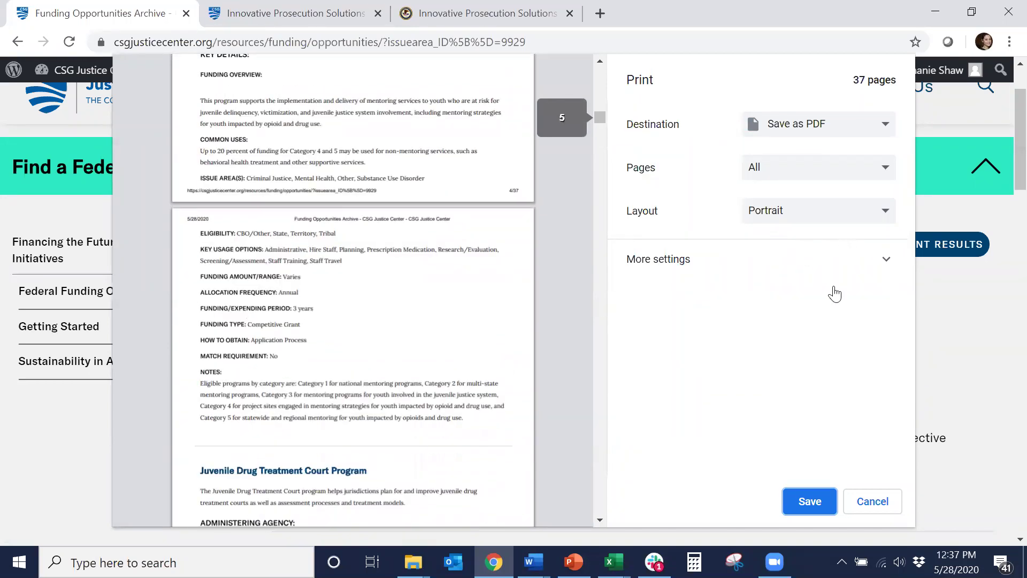
left_click(869, 499)
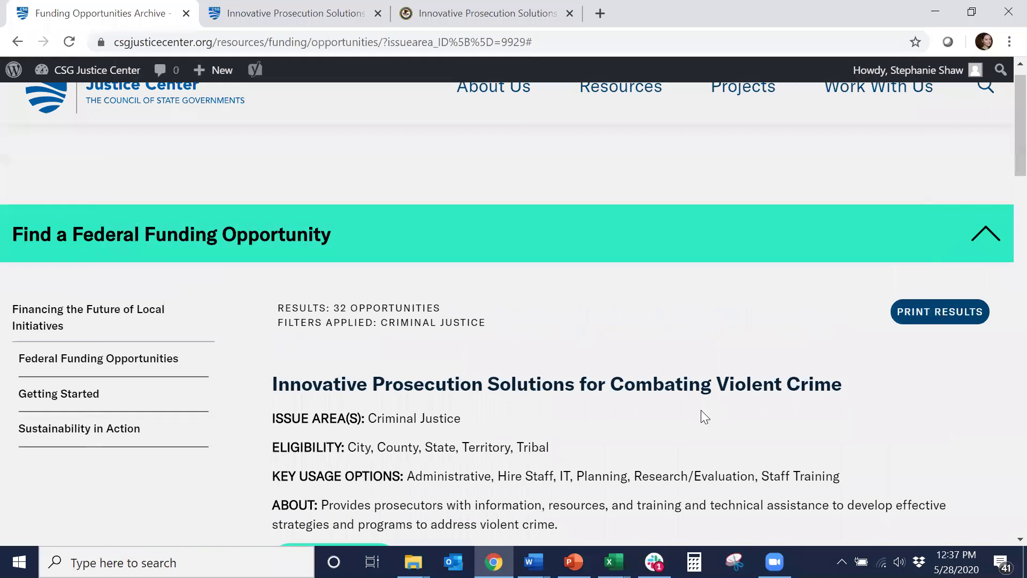
Replace the Criminal Justice filter with County eligibility and the IT key usage option, and apply the filters
scroll(593, 383, "down", 1)
scroll(594, 383, "up", 1)
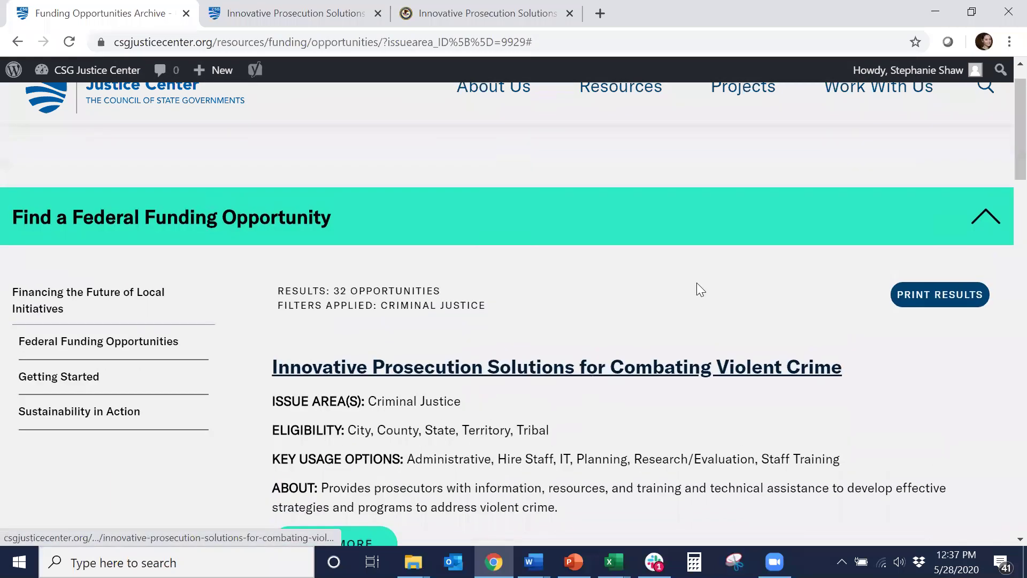
left_click(969, 217)
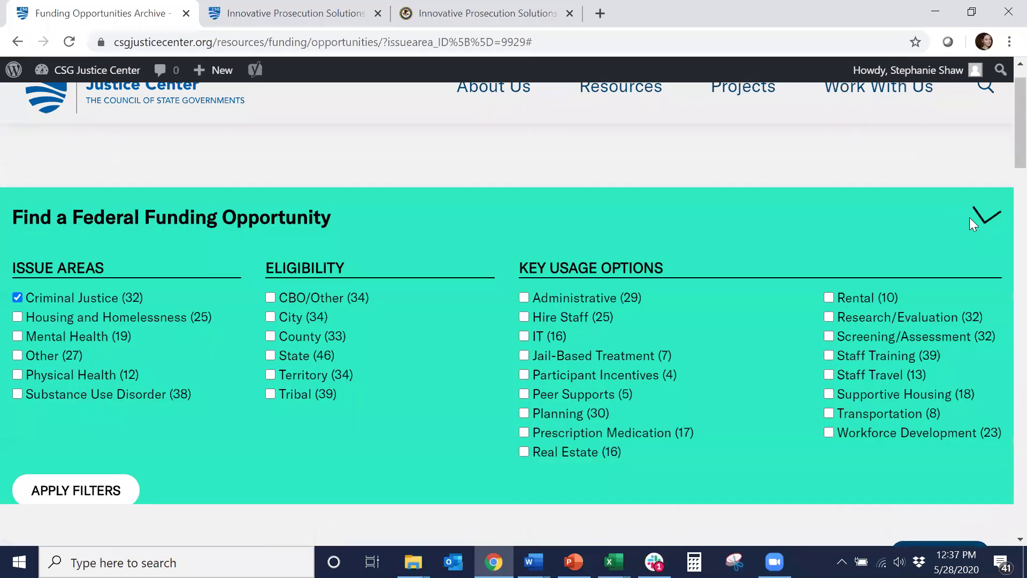
left_click(74, 300)
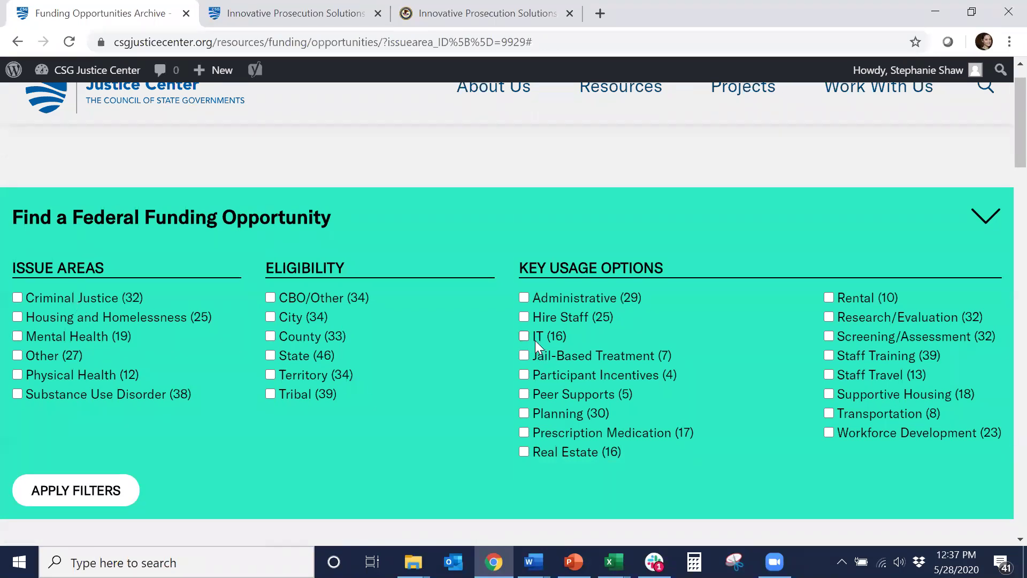
left_click(319, 336)
scroll(473, 381, "down", 1)
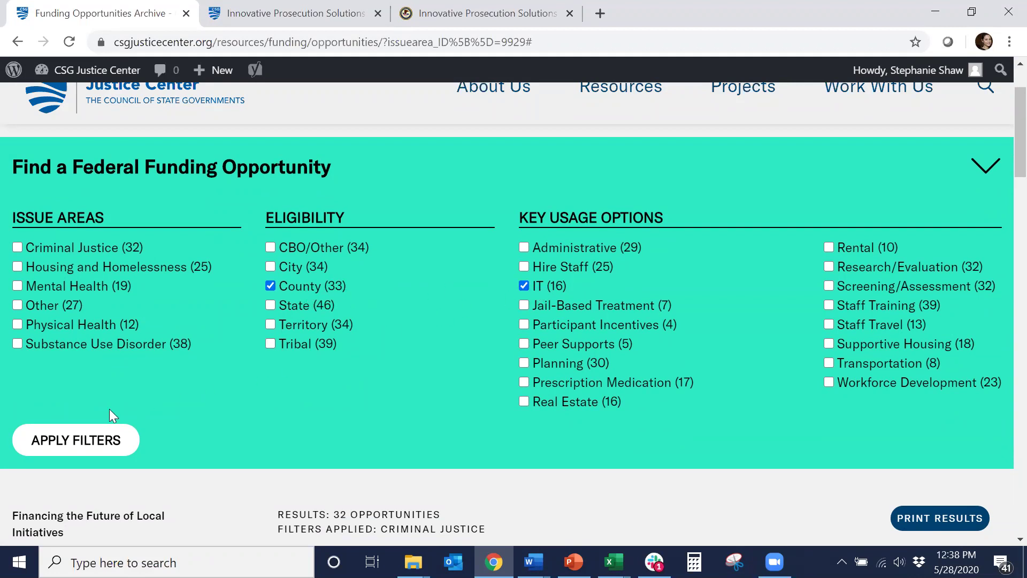
left_click(74, 440)
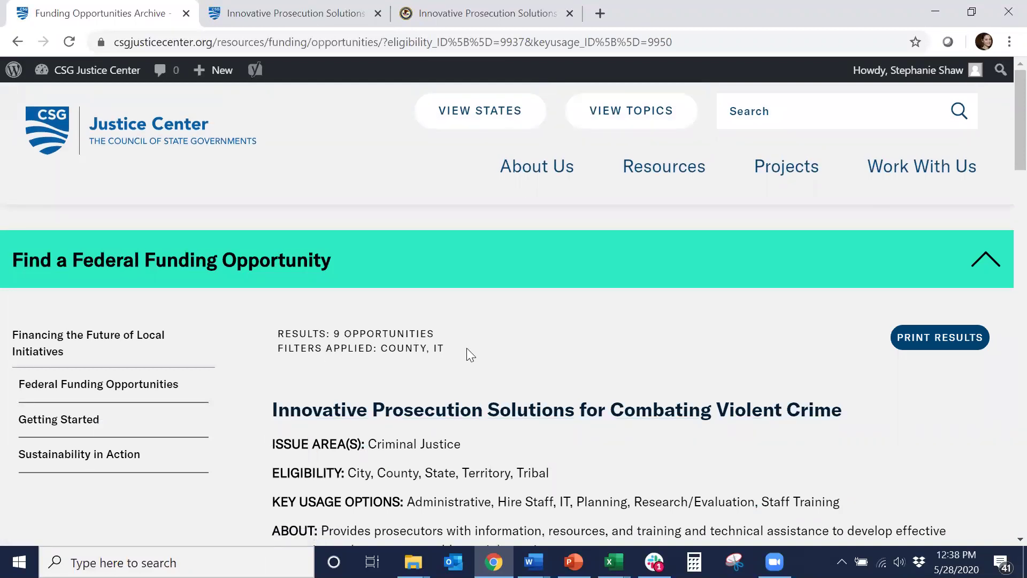
Skim the filtered results, clear the County and IT filters, and apply the change to list all funding opportunities
scroll(466, 348, "down", 2)
scroll(468, 349, "down", 3)
scroll(467, 349, "up", 5)
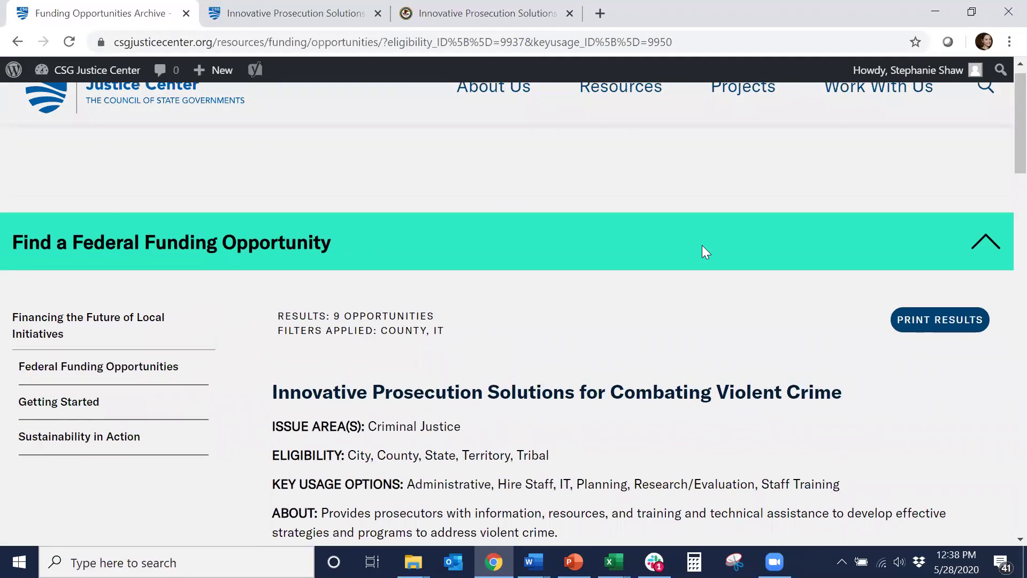
left_click(703, 245)
left_click(324, 360)
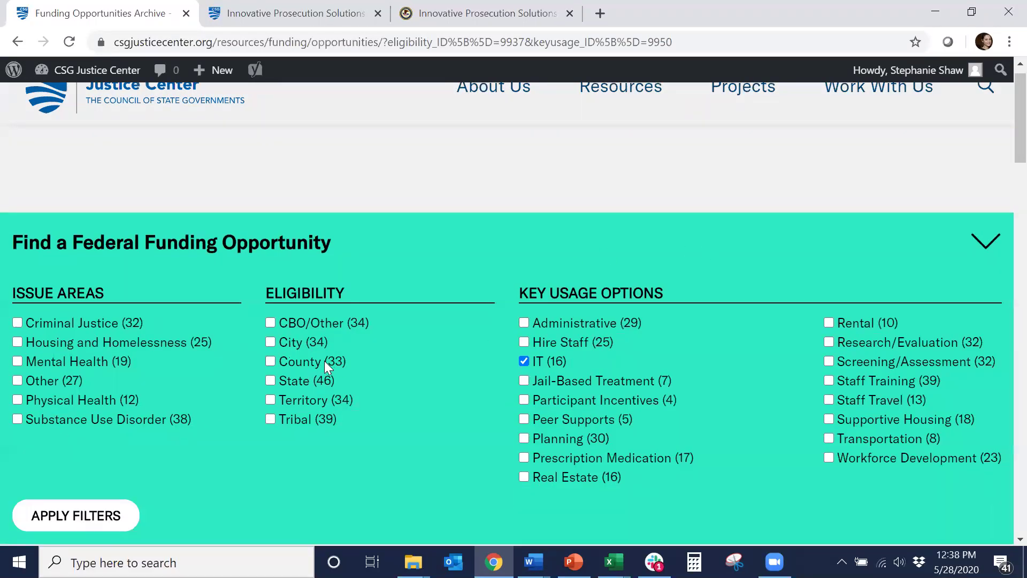
left_click(101, 510)
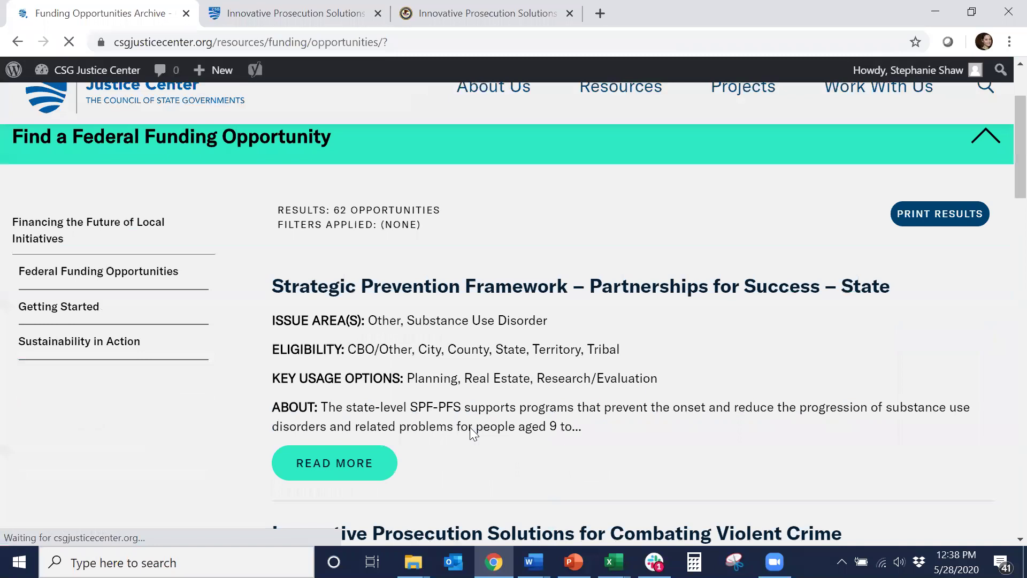
Browse the first entries of the unfiltered funding opportunities list
scroll(470, 431, "down", 2)
scroll(470, 430, "down", 2)
scroll(472, 432, "down", 2)
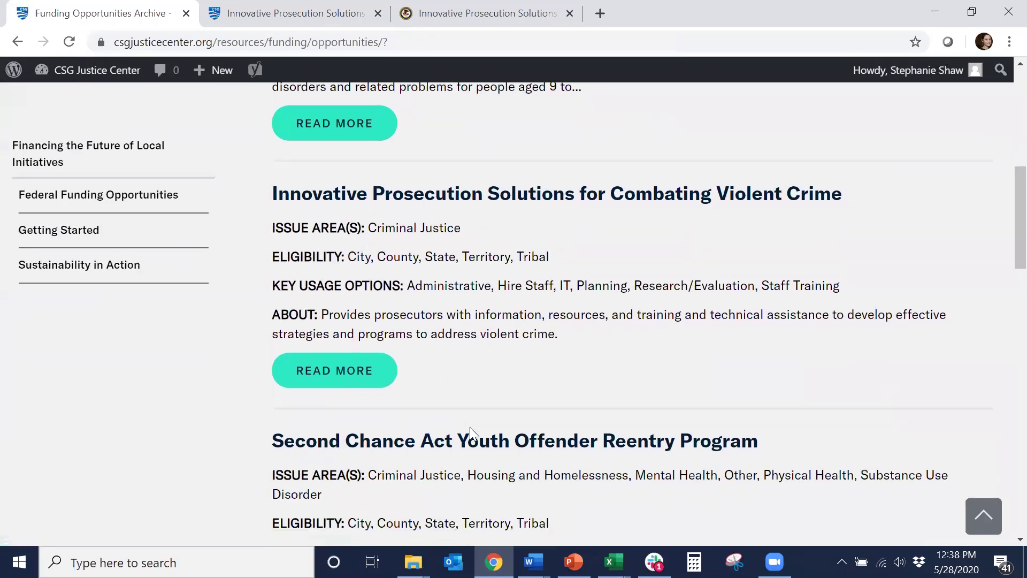
scroll(472, 432, "down", 3)
scroll(471, 432, "up", 2)
scroll(470, 426, "up", 8)
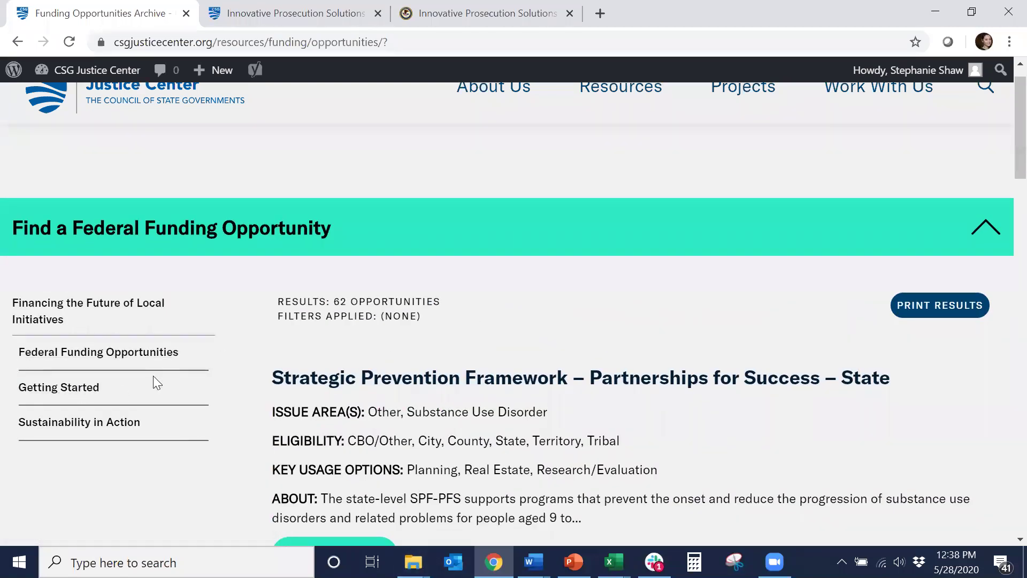
Switch to File Explorer, open the Find a Federal Funding Opp Database workbook from Guidebook-and-Database (1), and enable editing
mouse_move(413, 561)
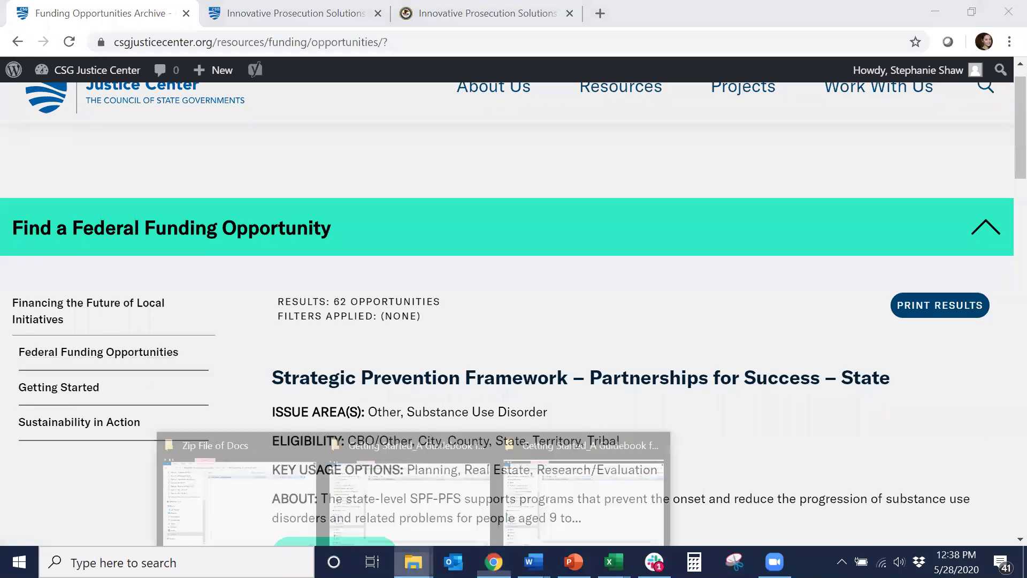
left_click(563, 505)
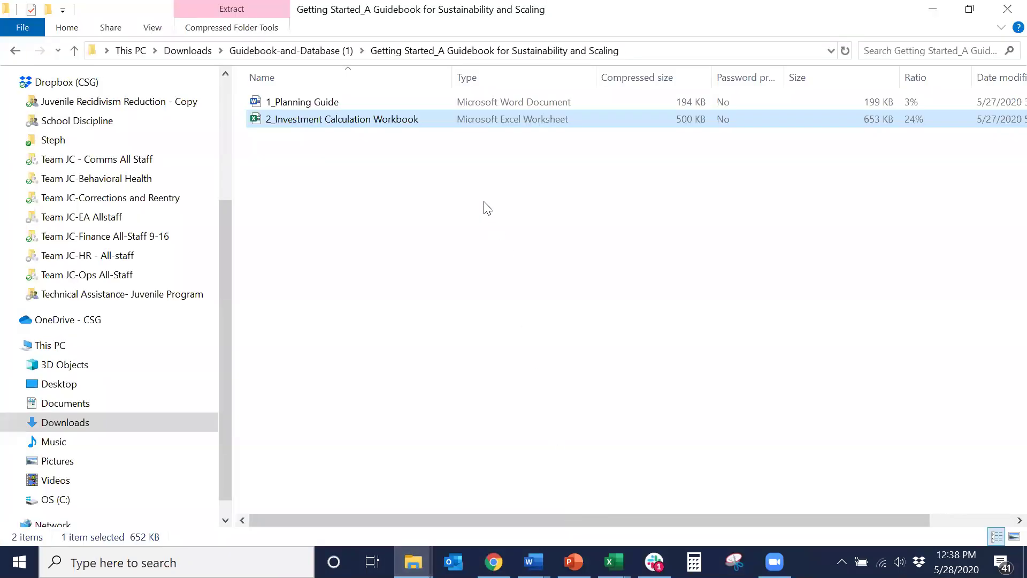
left_click(280, 53)
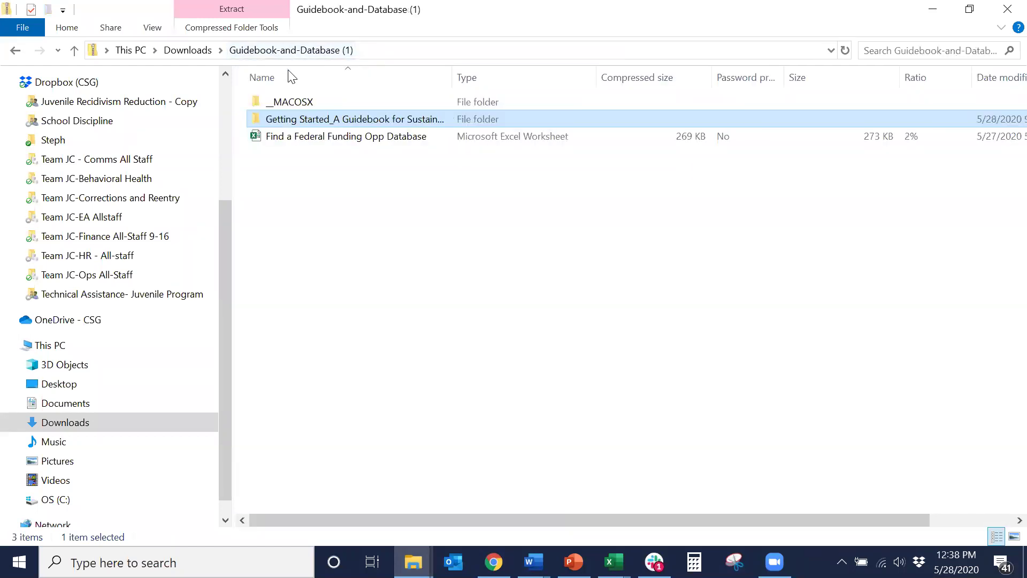
double_click(310, 139)
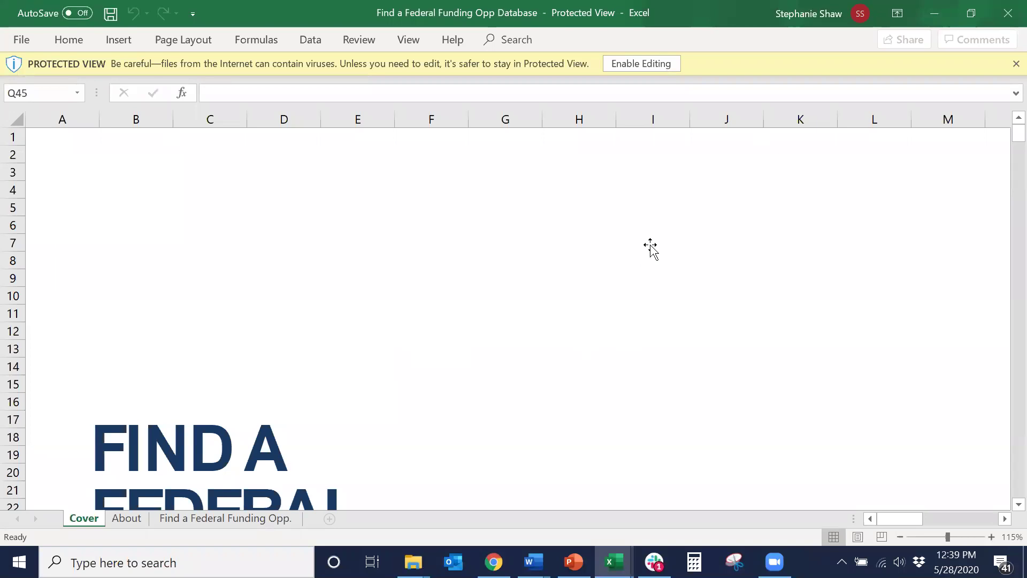
left_click(641, 65)
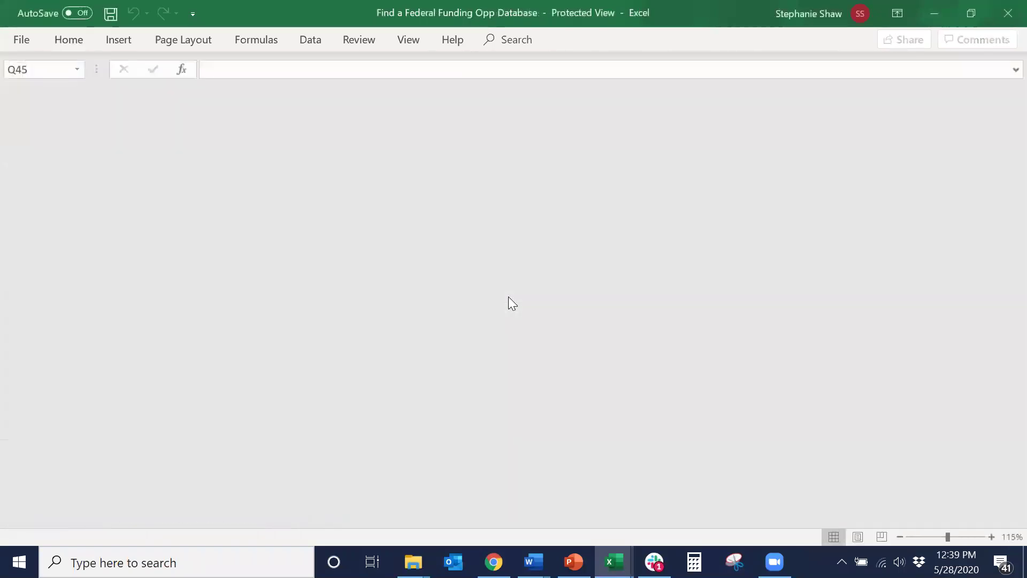
scroll(410, 407, "down", 4)
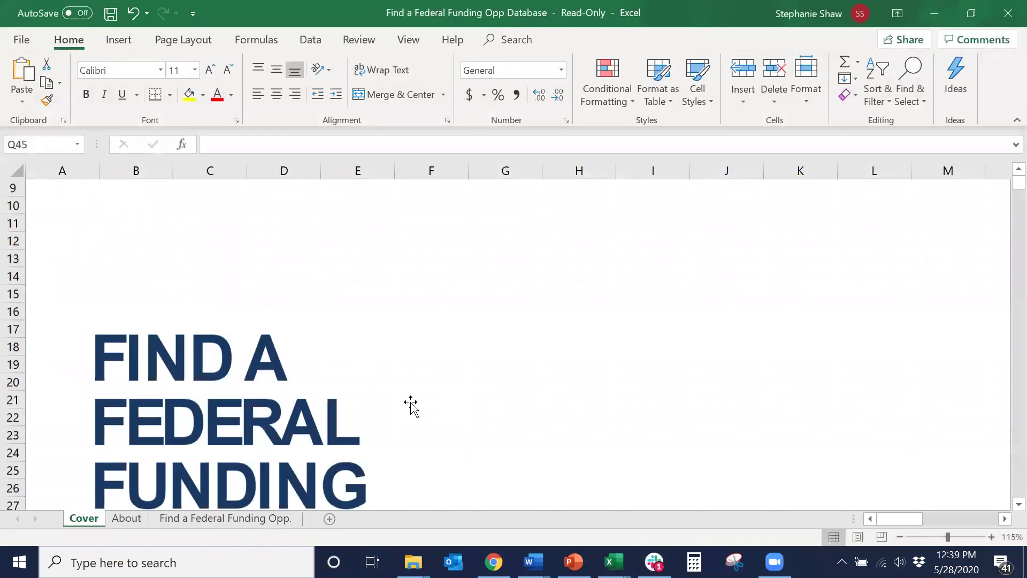
Review the About sheet's introduction and column definitions, from Name across to Match Req and the usage options
left_click(126, 518)
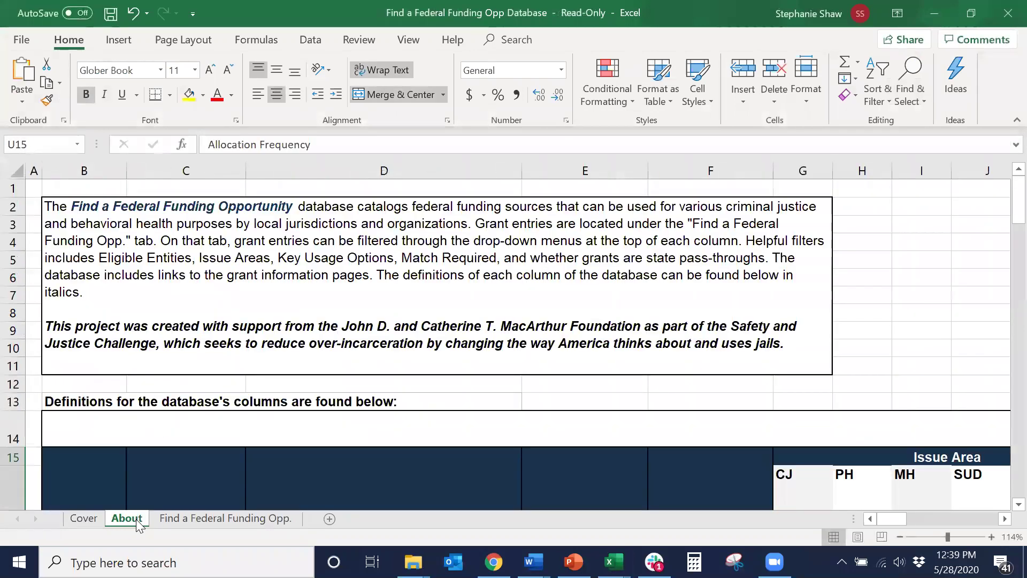
scroll(474, 386, "down", 2)
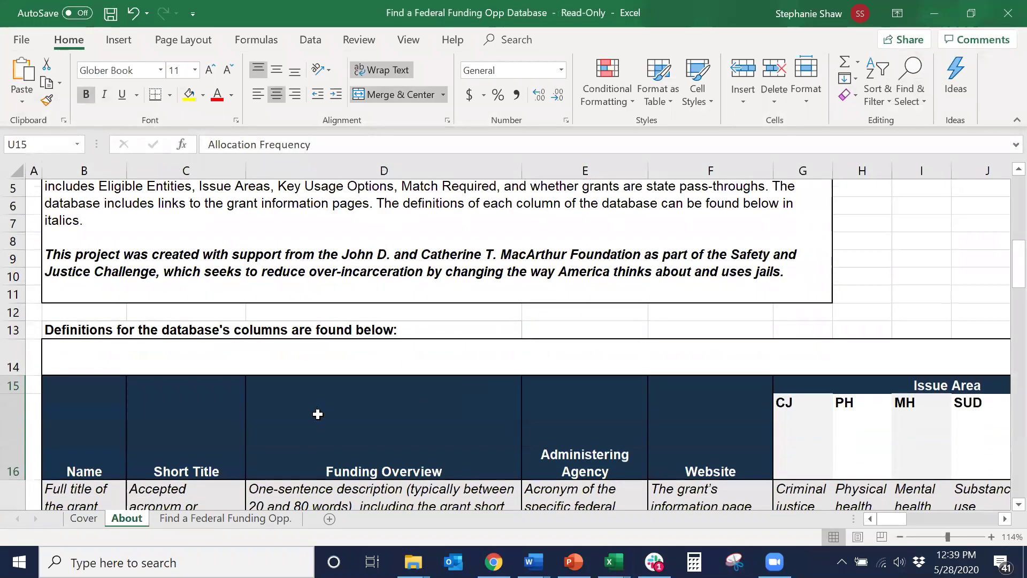
scroll(311, 415, "down", 3)
scroll(312, 415, "down", 1)
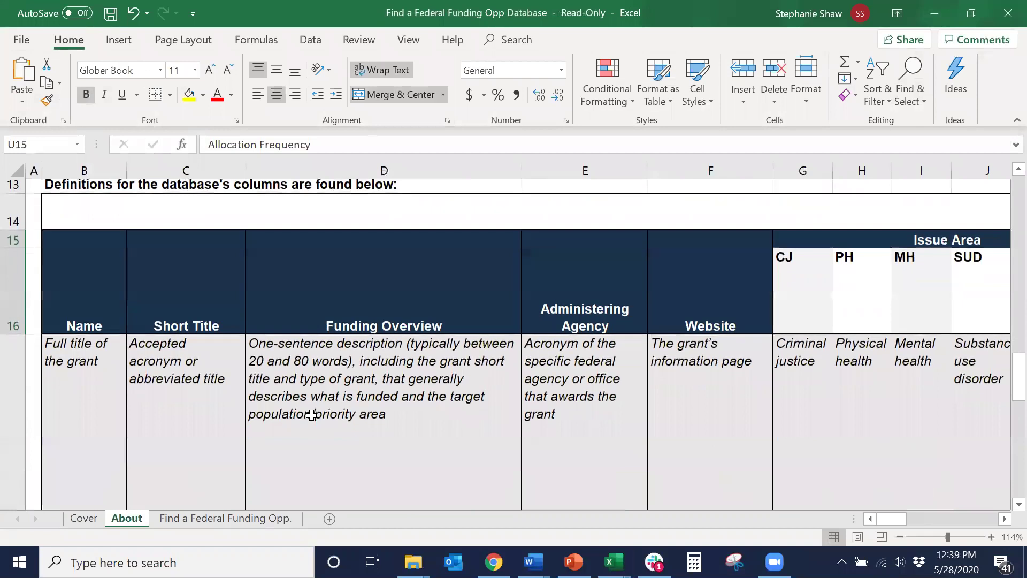
scroll(311, 415, "right", 2)
scroll(311, 415, "right", 4)
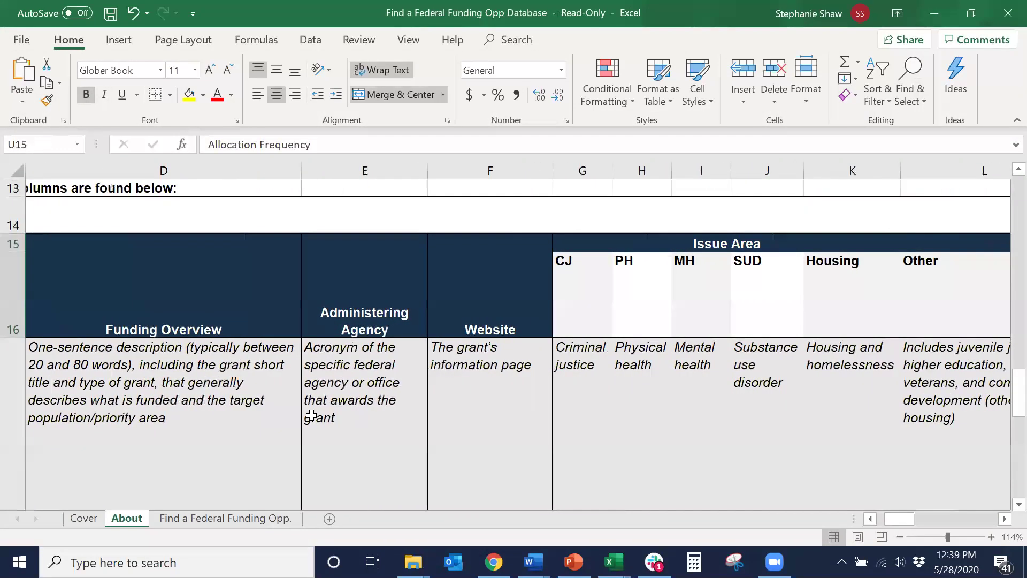
scroll(311, 415, "right", 5)
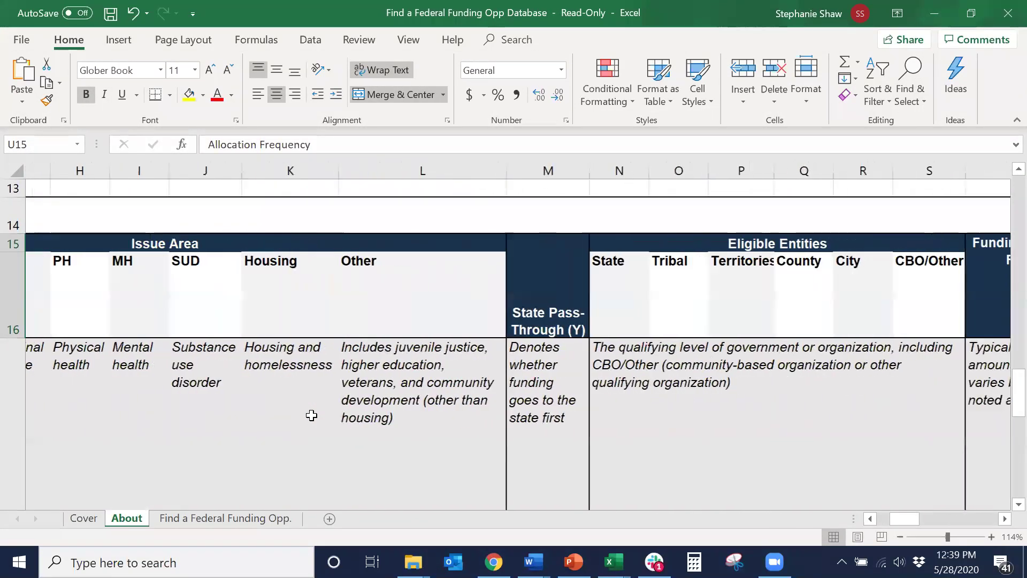
scroll(311, 415, "right", 5)
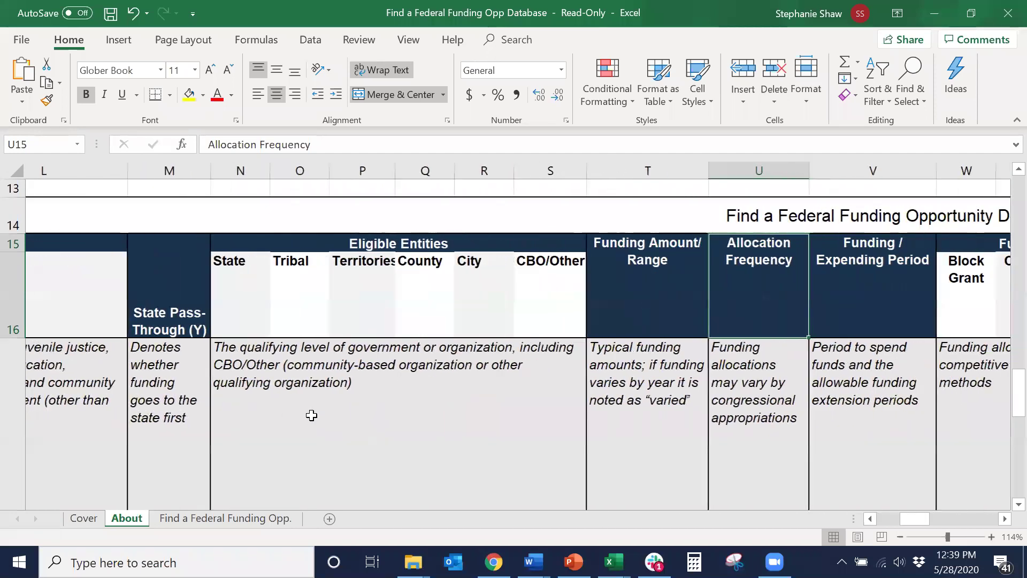
scroll(311, 416, "right", 5)
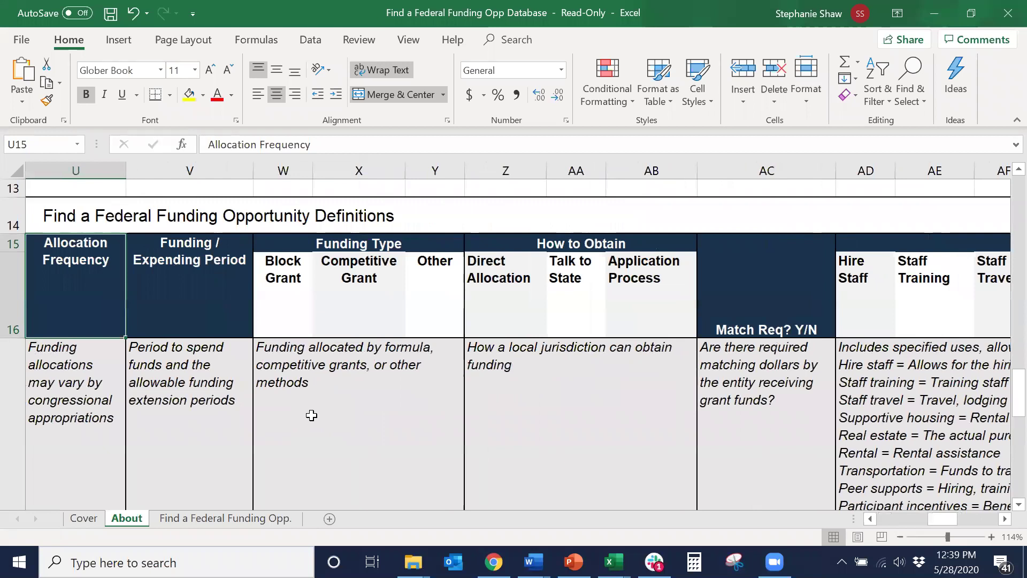
scroll(310, 416, "right", 2)
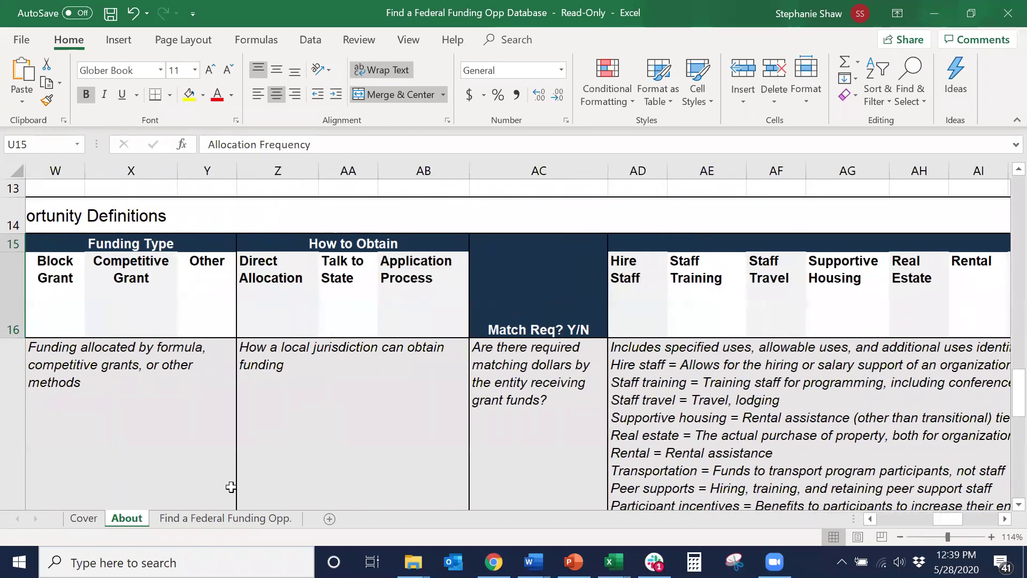
Open the Find a Federal Funding Opp. sheet and examine its columns from Name across to How to Obtain and Match Req
left_click(225, 518)
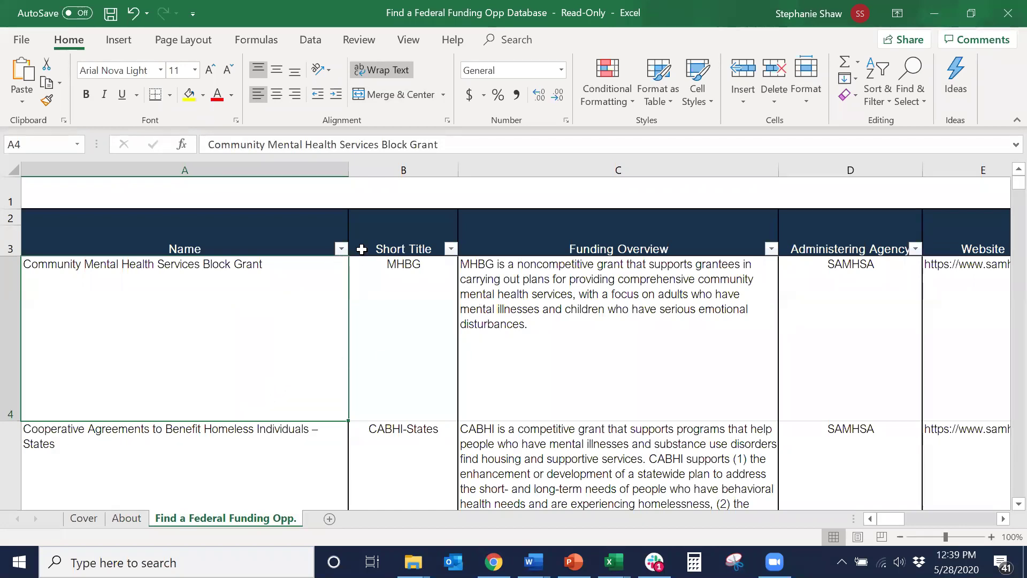
scroll(759, 261, "right", 3)
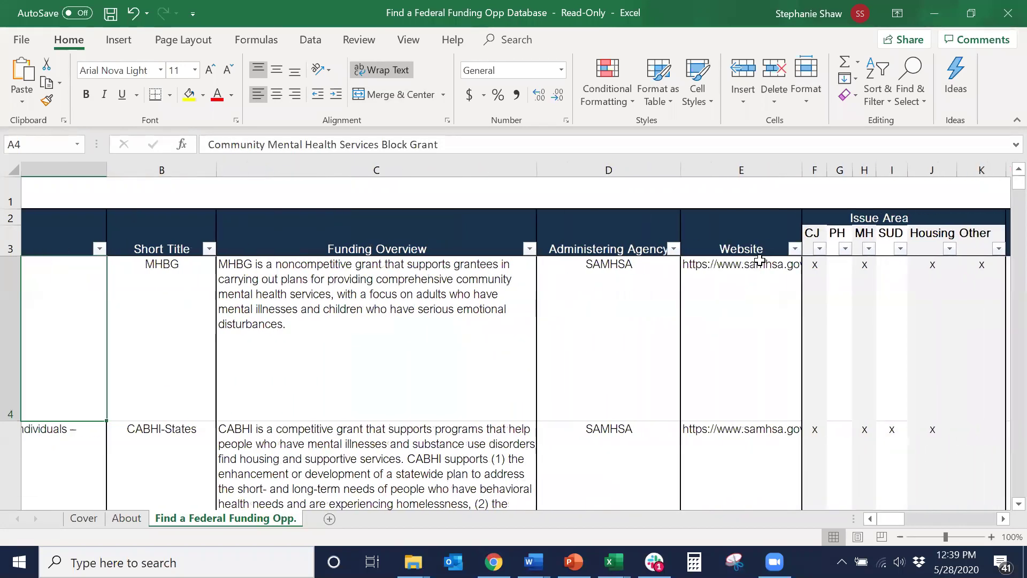
scroll(760, 260, "right", 4)
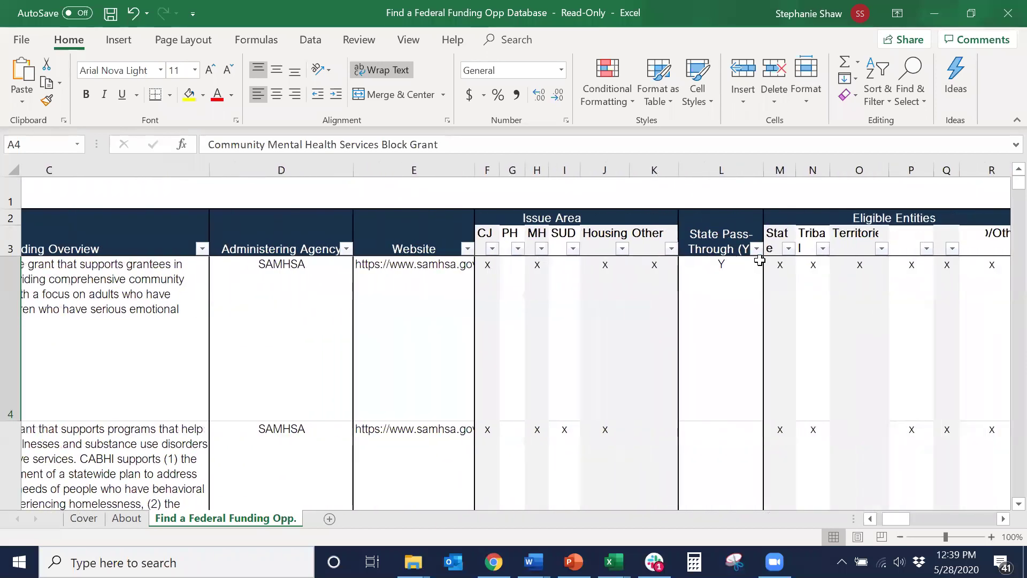
scroll(760, 260, "right", 2)
scroll(759, 260, "right", 3)
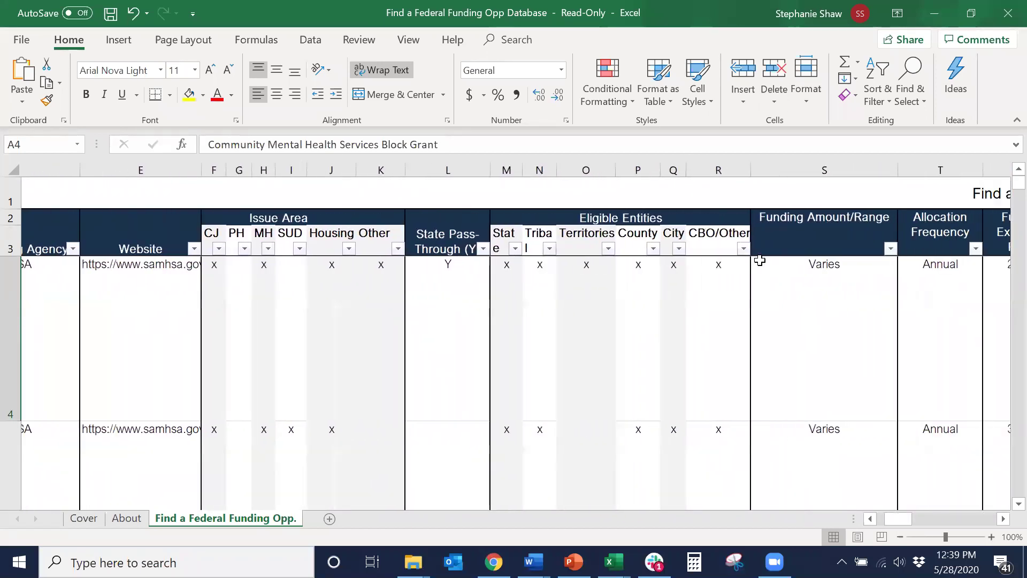
scroll(759, 260, "left", 1)
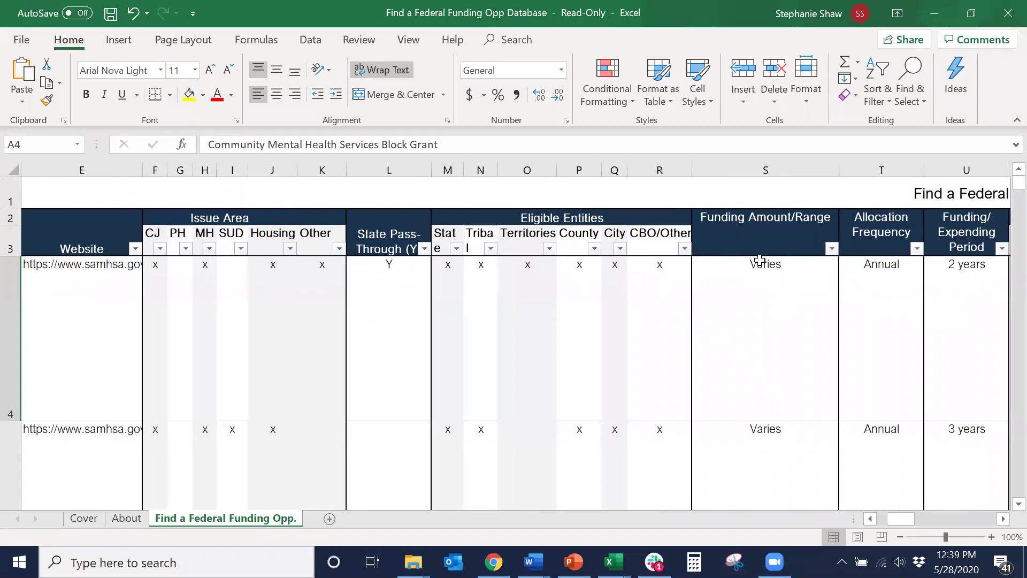
scroll(759, 260, "right", 3)
scroll(759, 260, "right", 3)
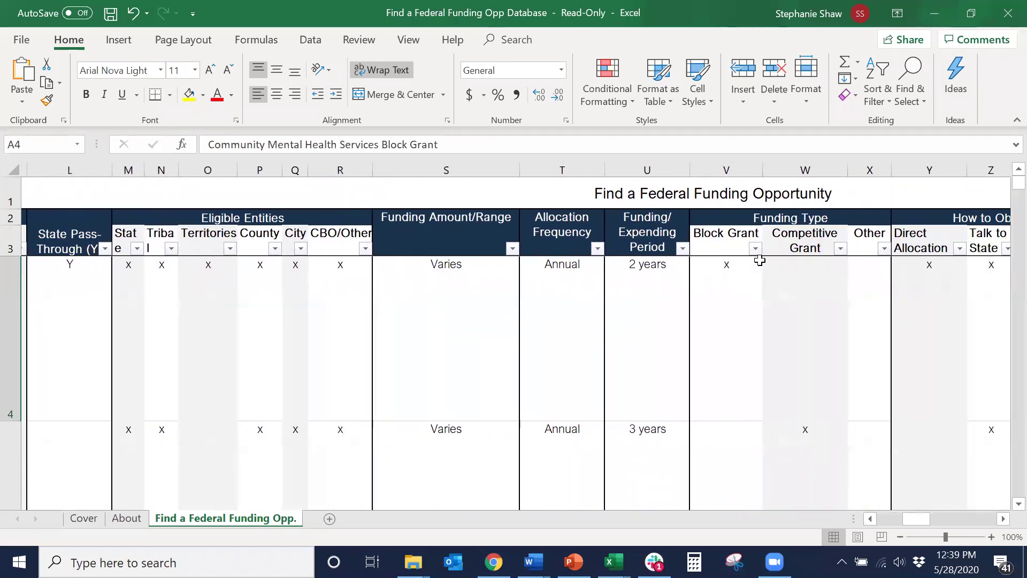
scroll(760, 261, "right", 1)
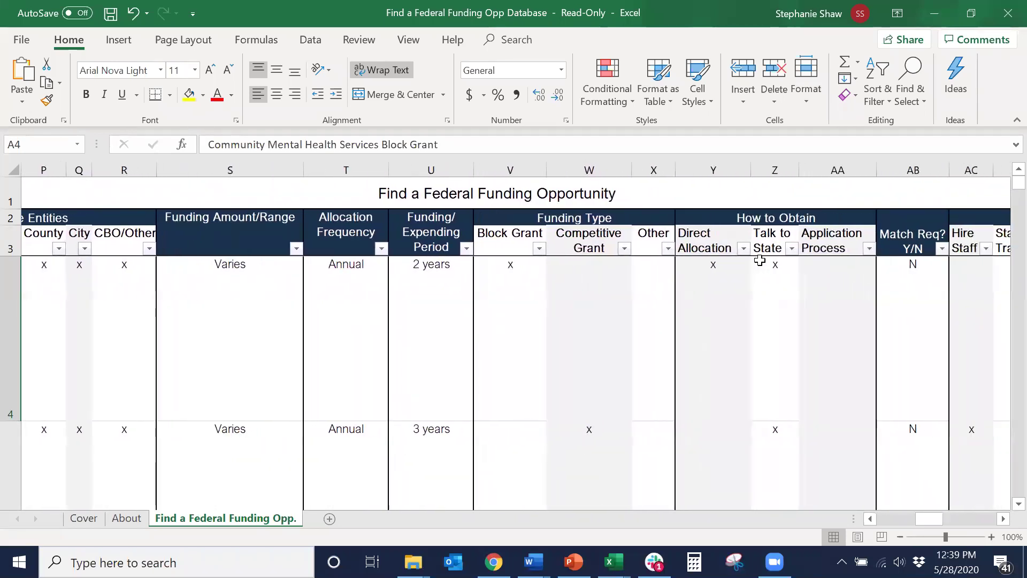
Filter the Competitive Grant column to show only the entries marked x
left_click(625, 249)
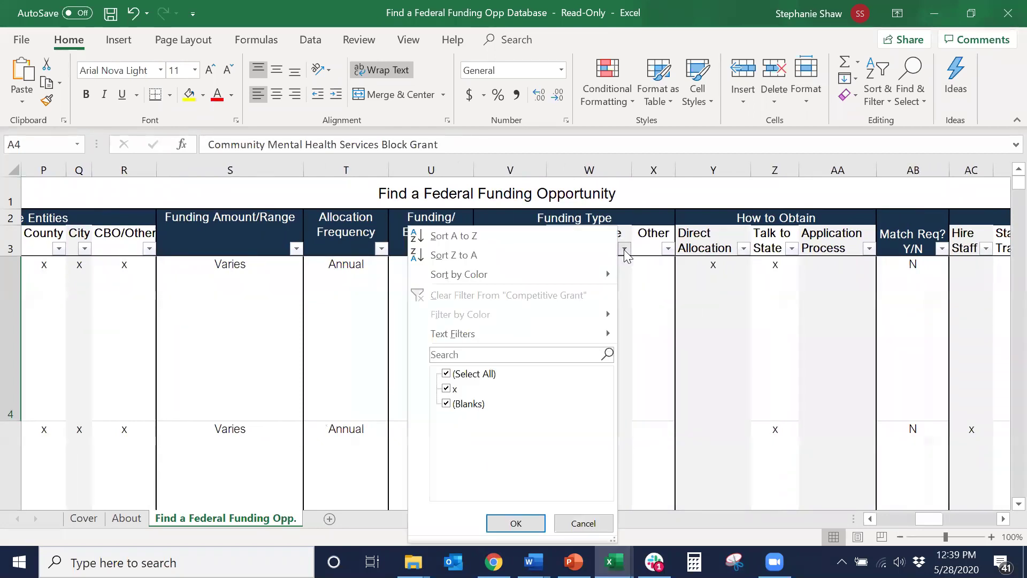
left_click(446, 374)
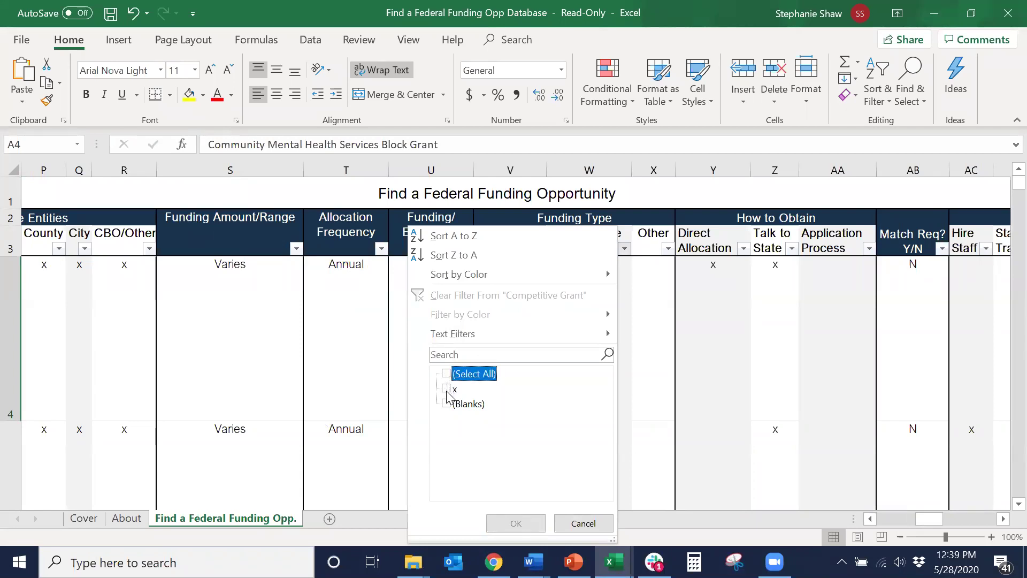
left_click(447, 389)
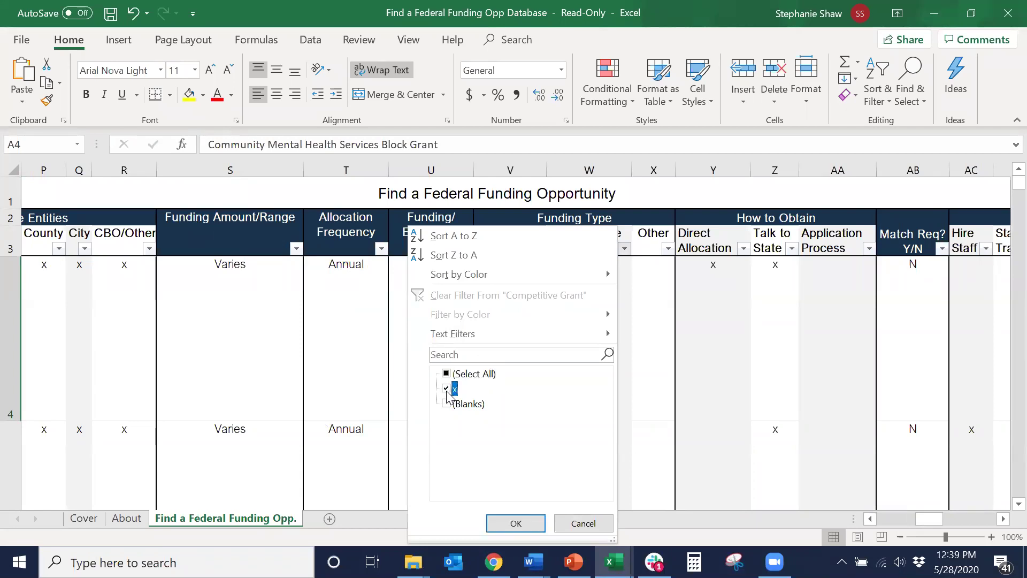
left_click(512, 523)
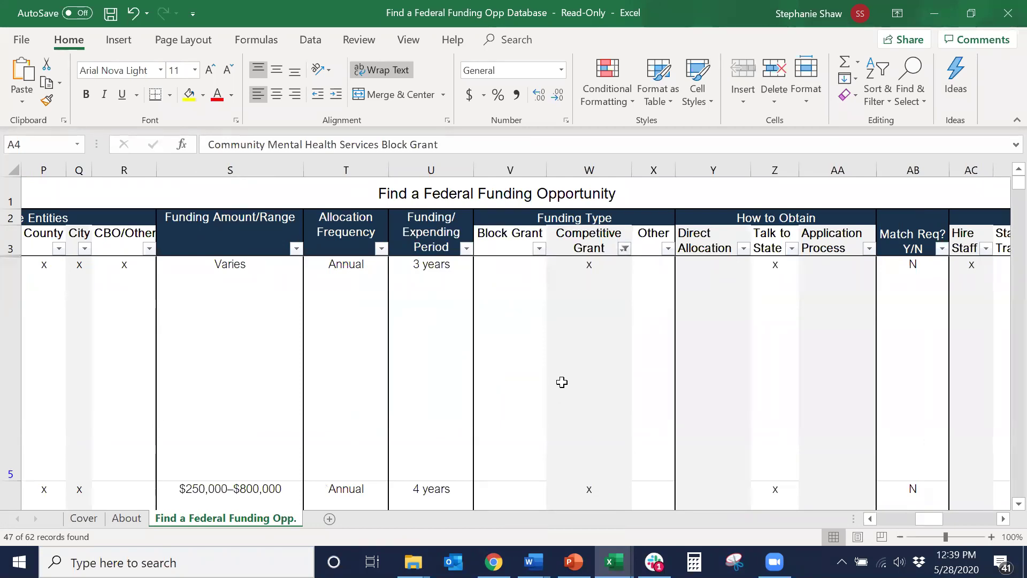
Filter the Application Process column under How to Obtain to show only the entries marked x
left_click(868, 248)
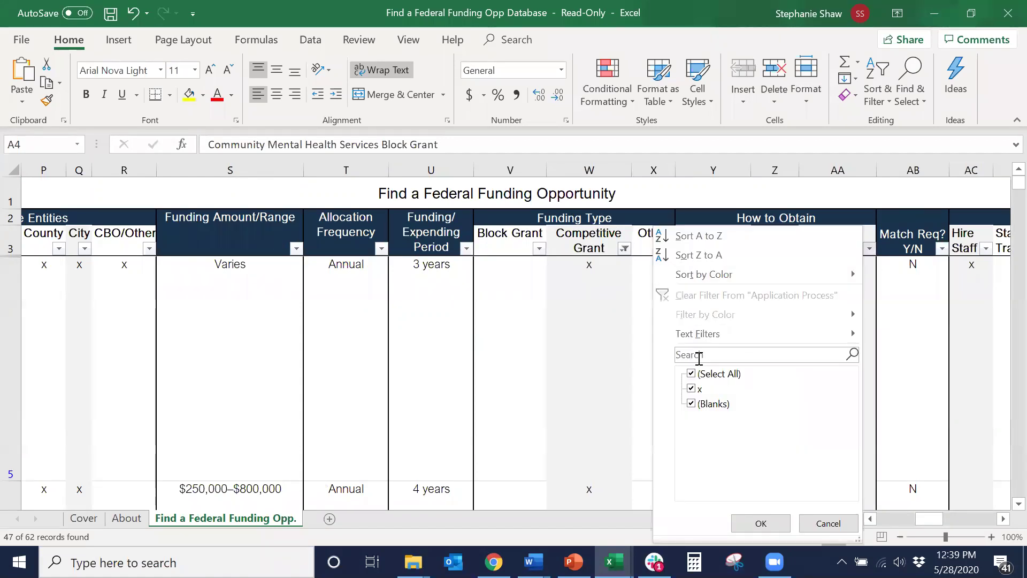
left_click(691, 373)
left_click(691, 388)
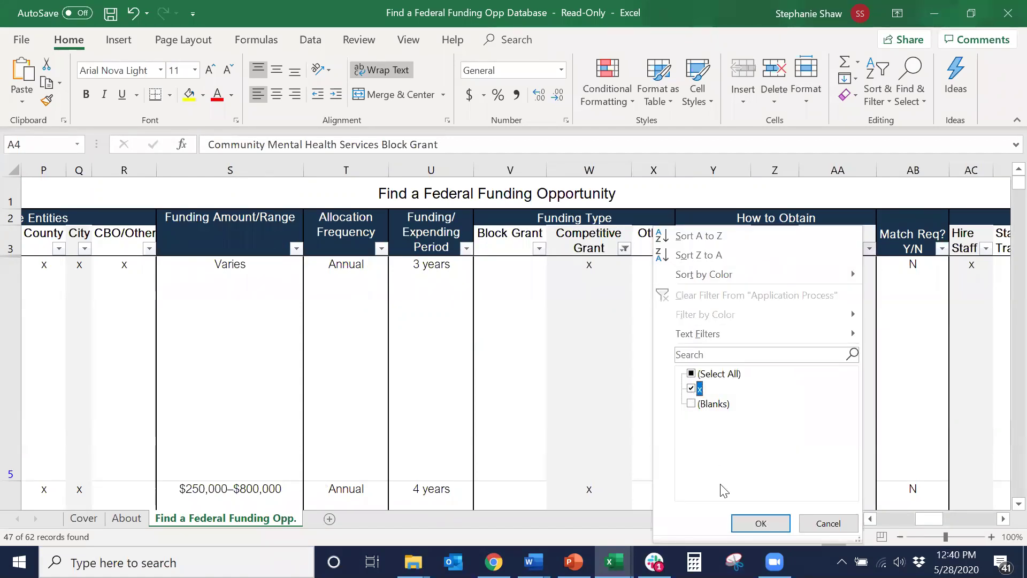
left_click(750, 524)
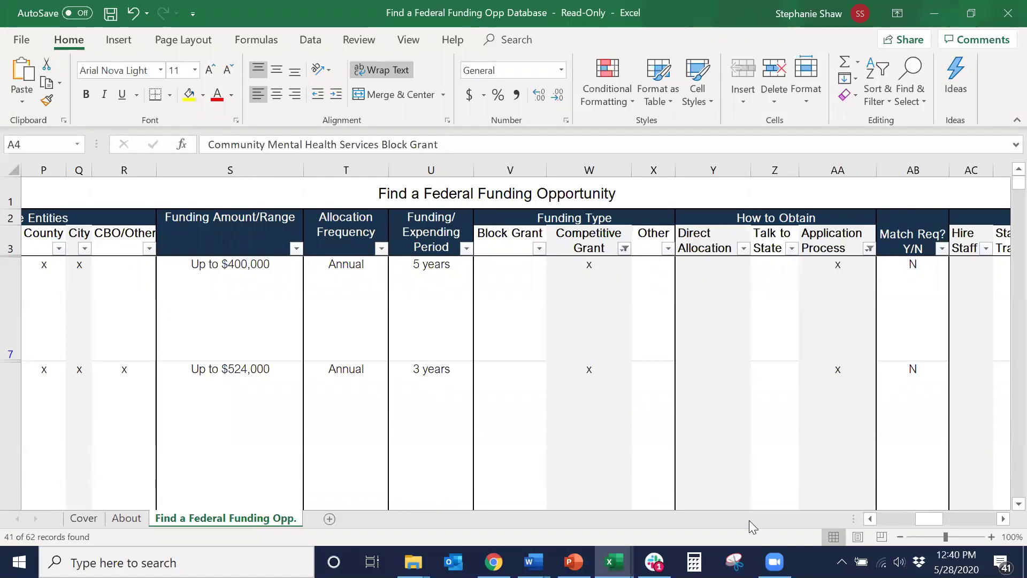
Clear the filters from the Competitive Grant and Application Process columns
left_click(624, 248)
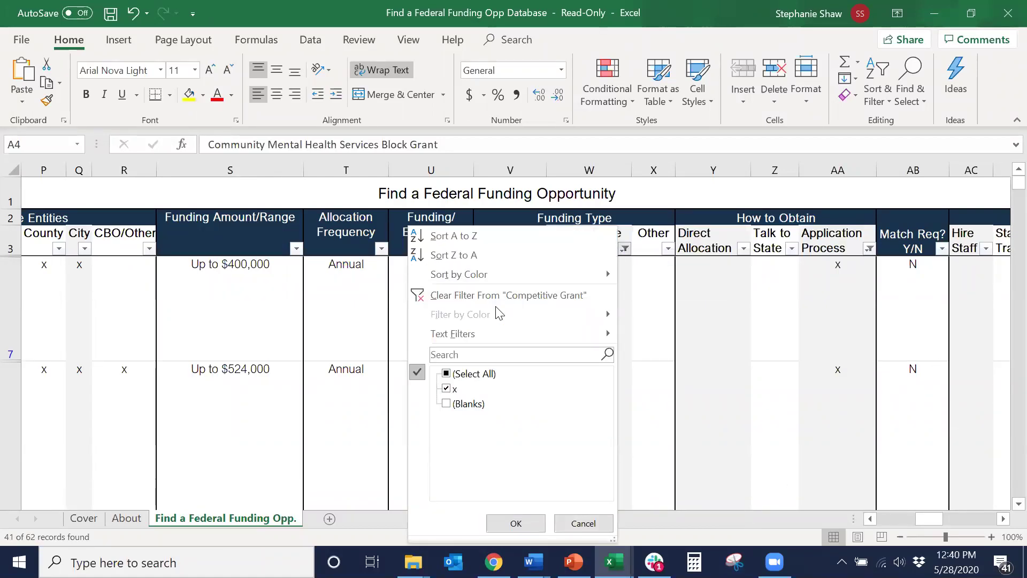
left_click(528, 299)
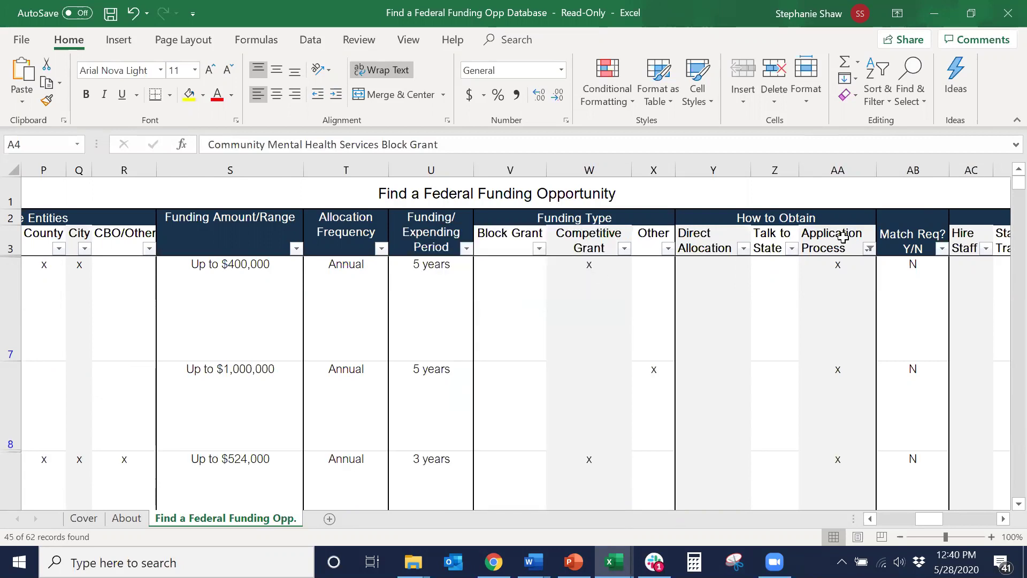
left_click(868, 249)
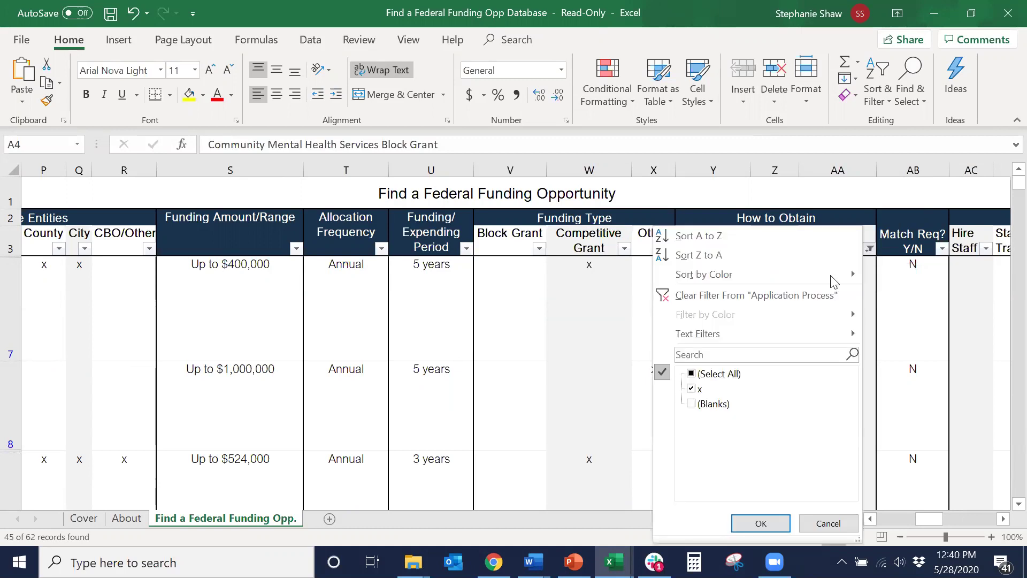
left_click(723, 295)
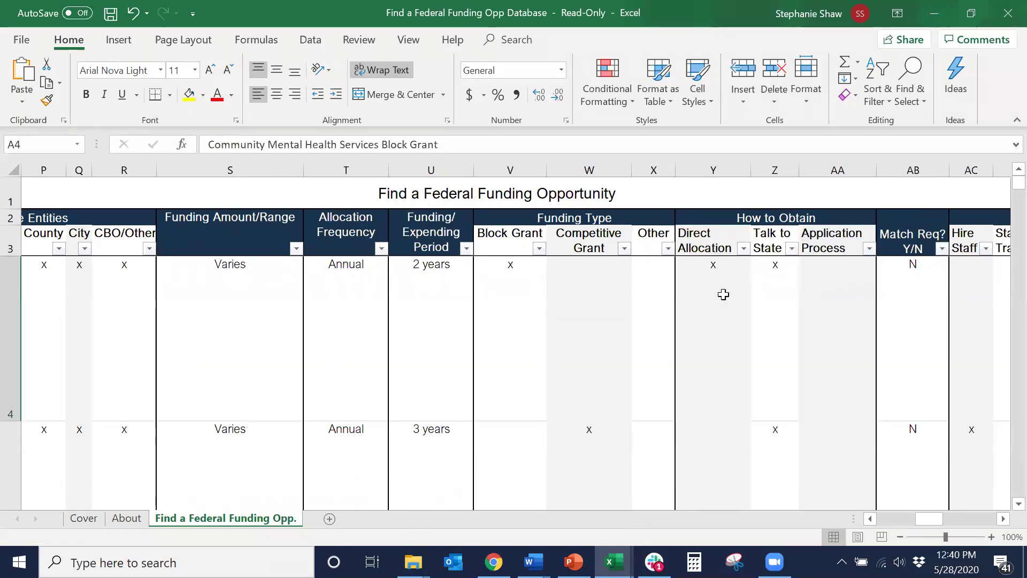
Examine the unfiltered sheet's remaining columns, from Issue Area through Key Usage Options to Common Uses and Notes
scroll(723, 294, "left", 8)
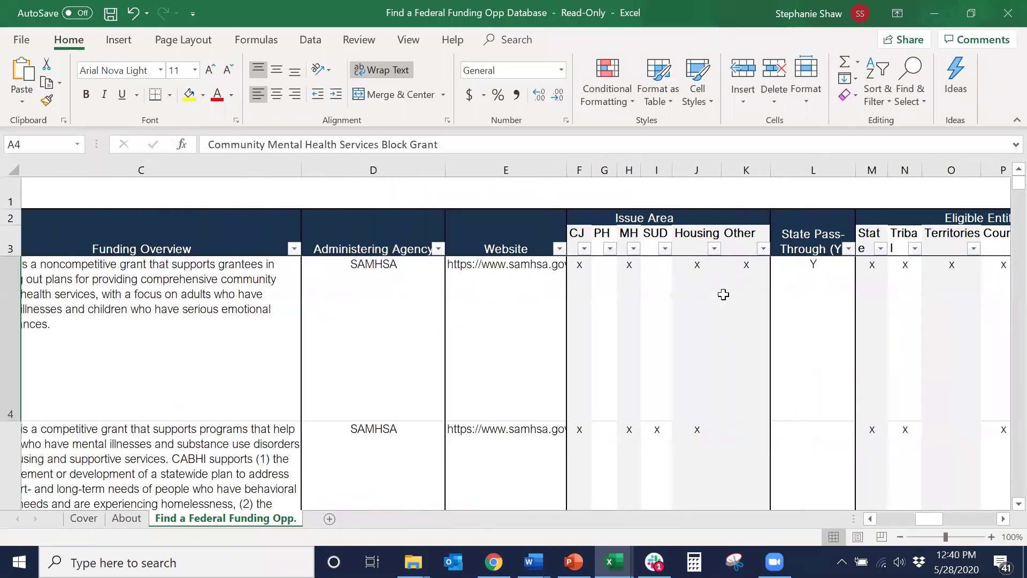
scroll(723, 294, "right", 8)
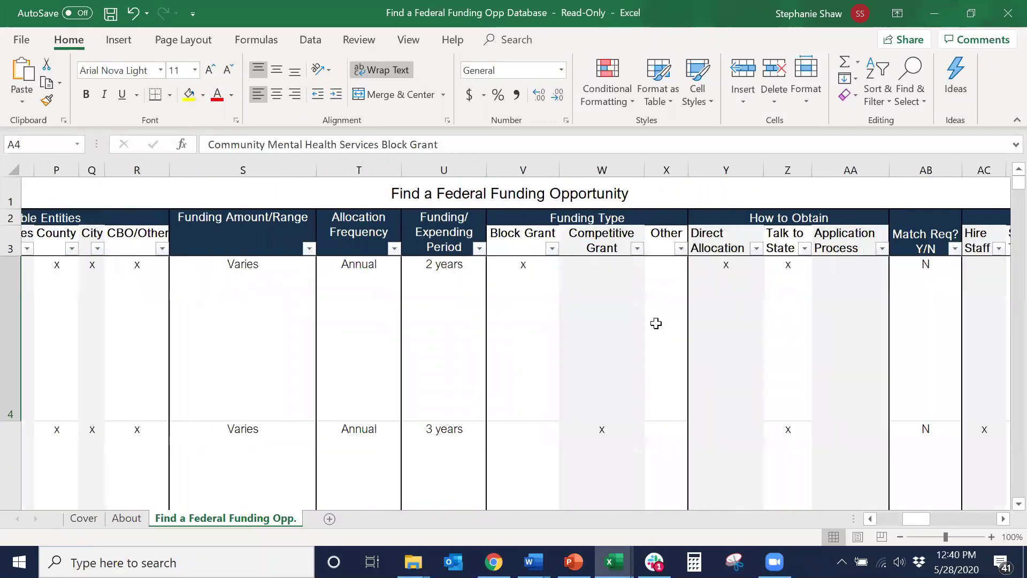
scroll(655, 323, "right", 6)
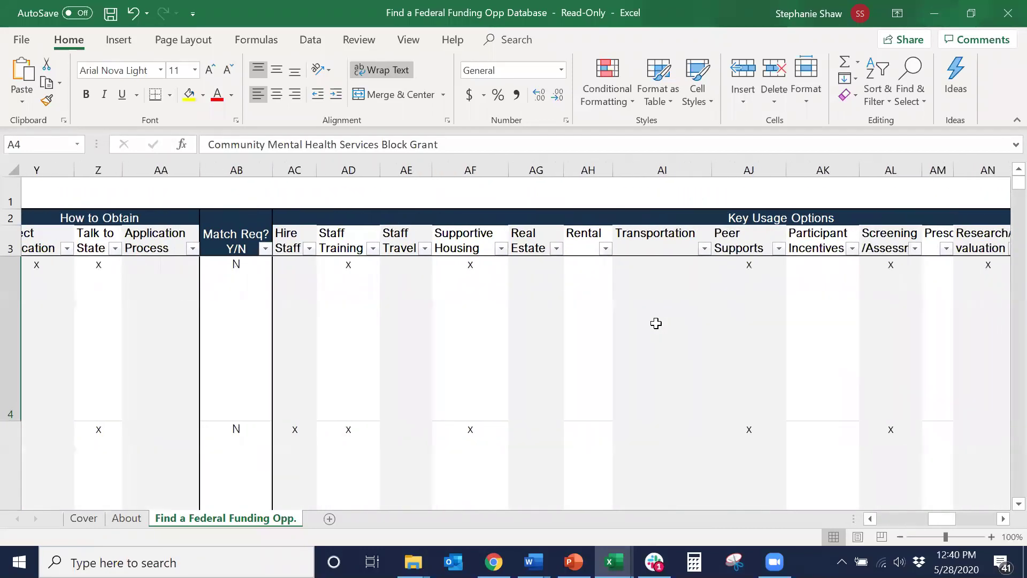
scroll(656, 323, "right", 6)
scroll(656, 323, "right", 4)
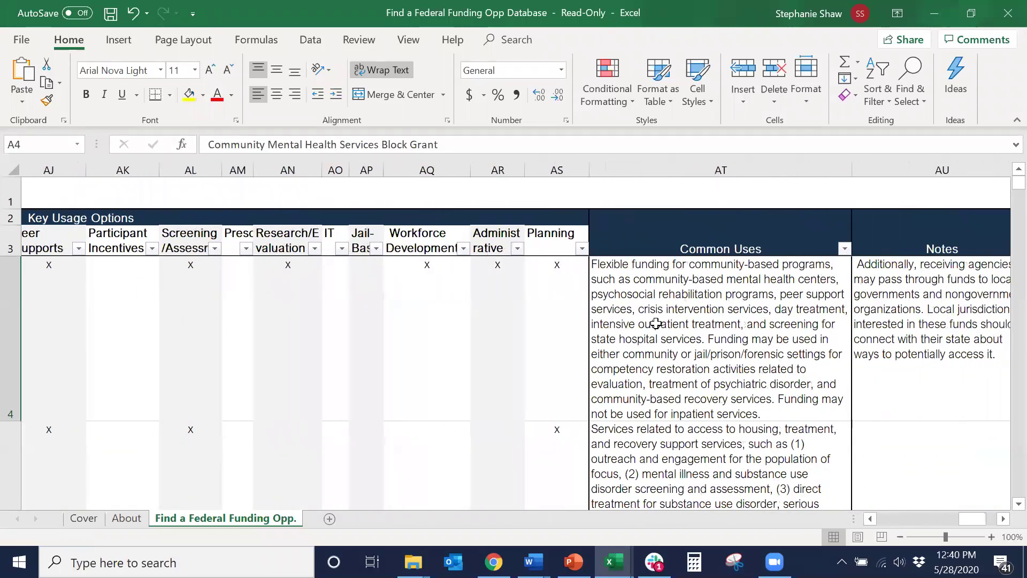
scroll(656, 323, "left", 10)
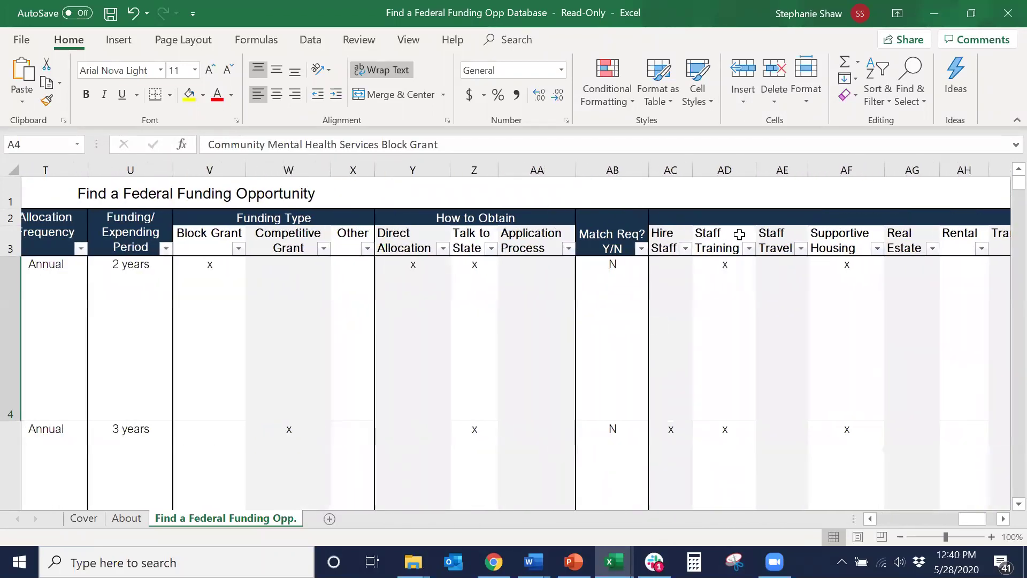
scroll(739, 234, "left", 1)
Minimize the open Excel workbooks to return to Chrome, and open the Financing the Future of Local Initiatives page
left_click(932, 22)
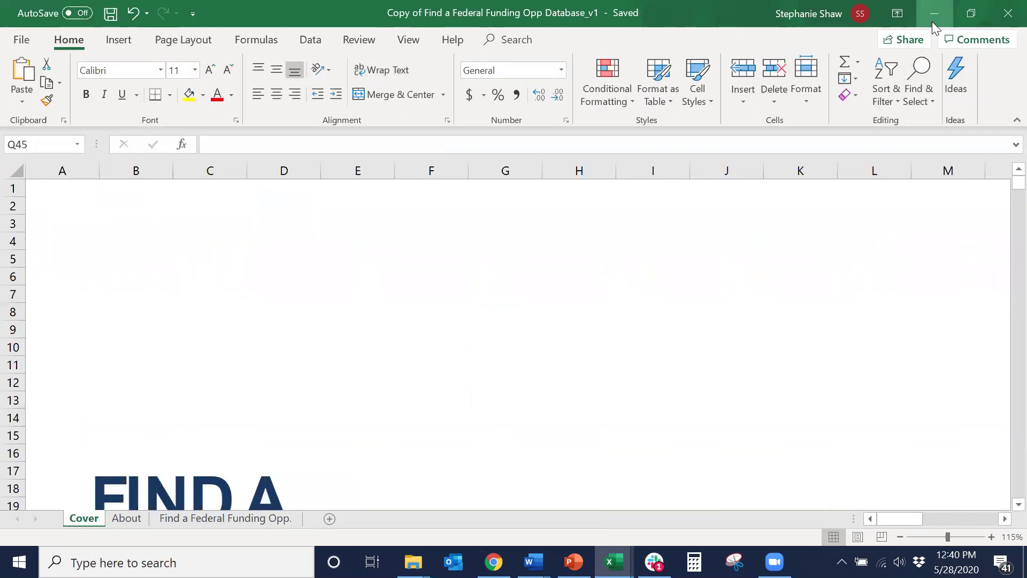
left_click(932, 21)
left_click(934, 15)
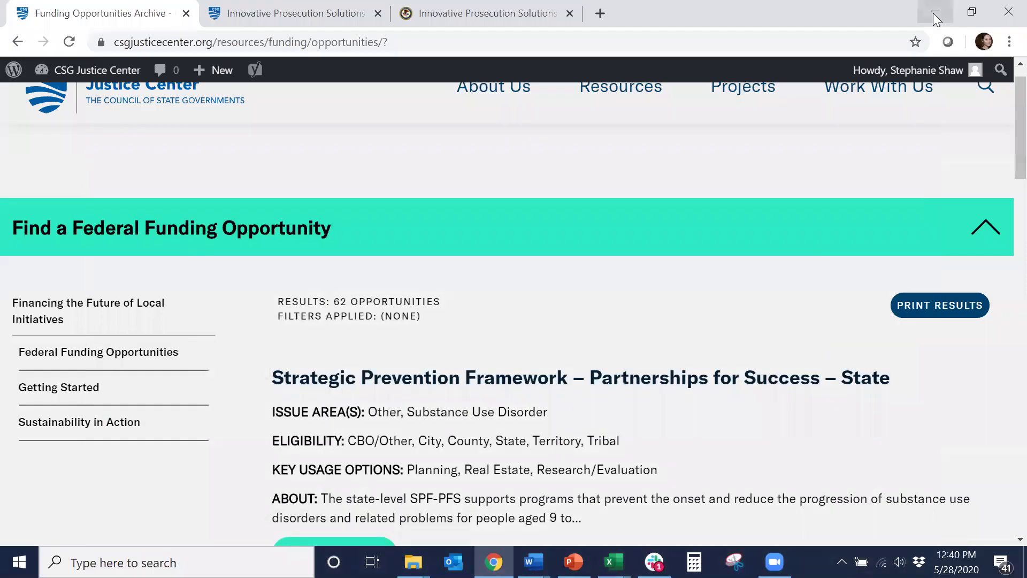
left_click(140, 314)
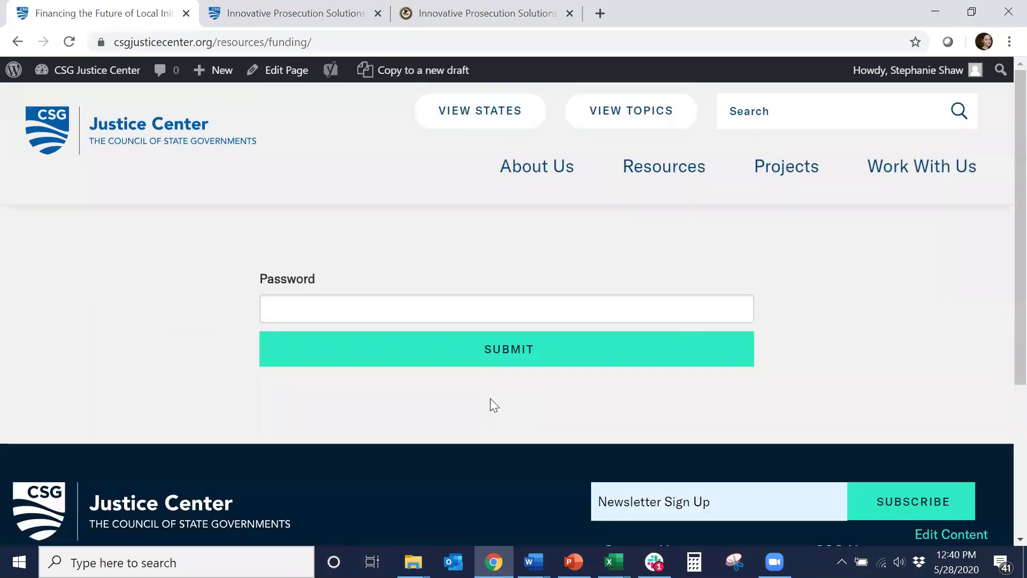
Submit the page password to unlock the protected page, and decline to update the saved browser password
left_click(428, 309)
type("•••••")
key("Return")
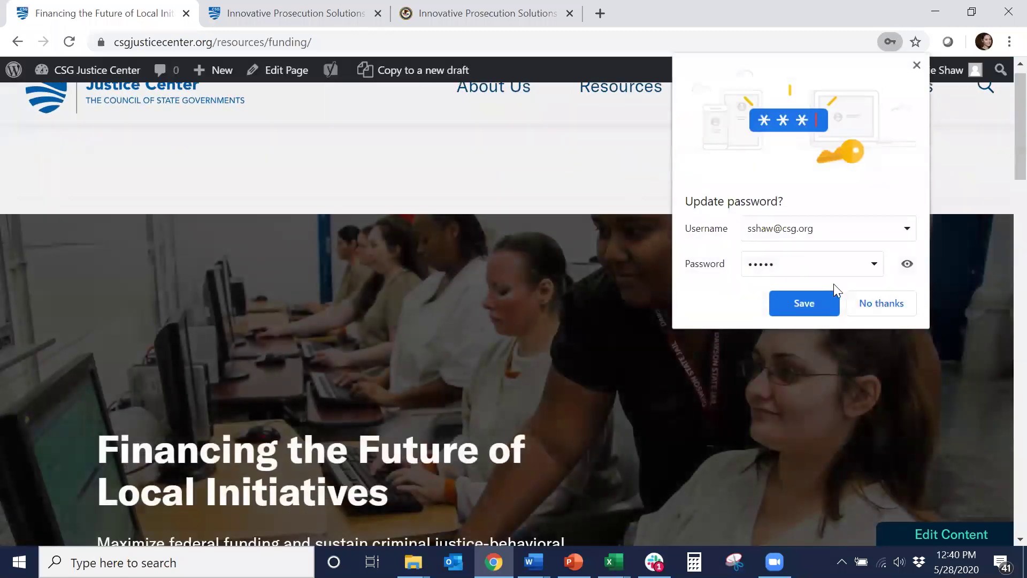
left_click(877, 305)
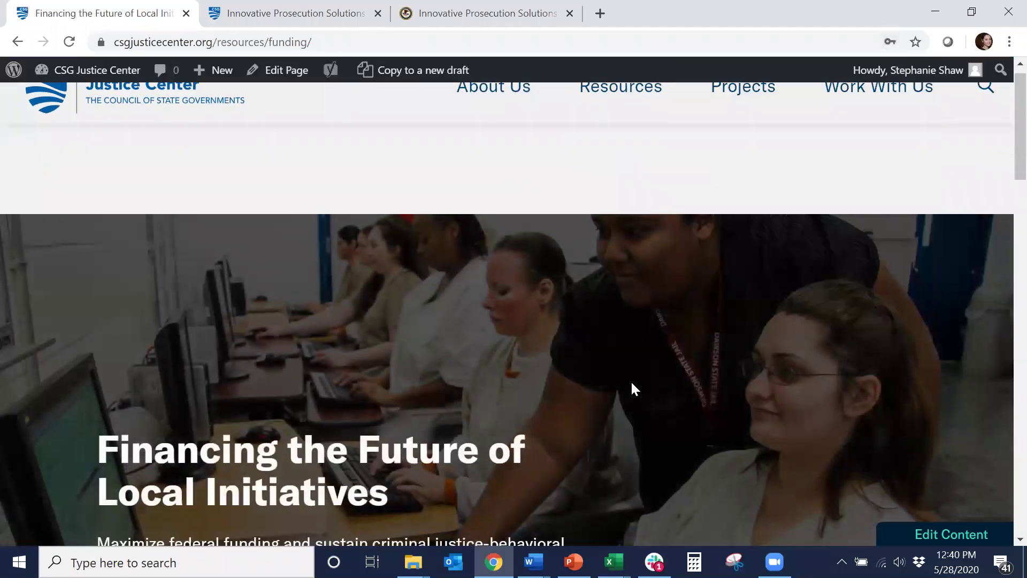
Skim the Financing the Future of Local Initiatives introduction, open the Sustainability in Action page, and read its introduction
scroll(630, 380, "down", 10)
scroll(632, 382, "down", 2)
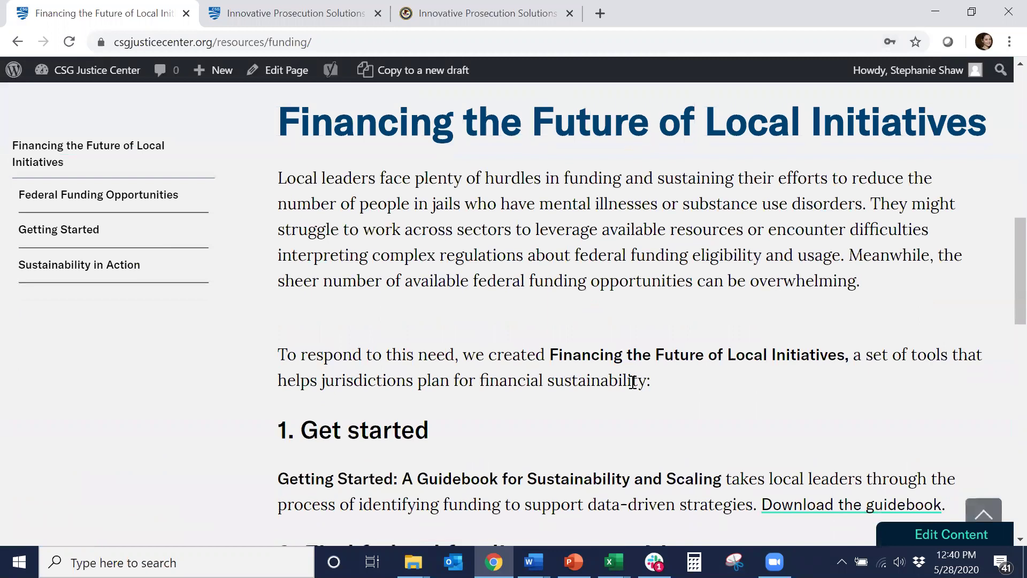
left_click(117, 267)
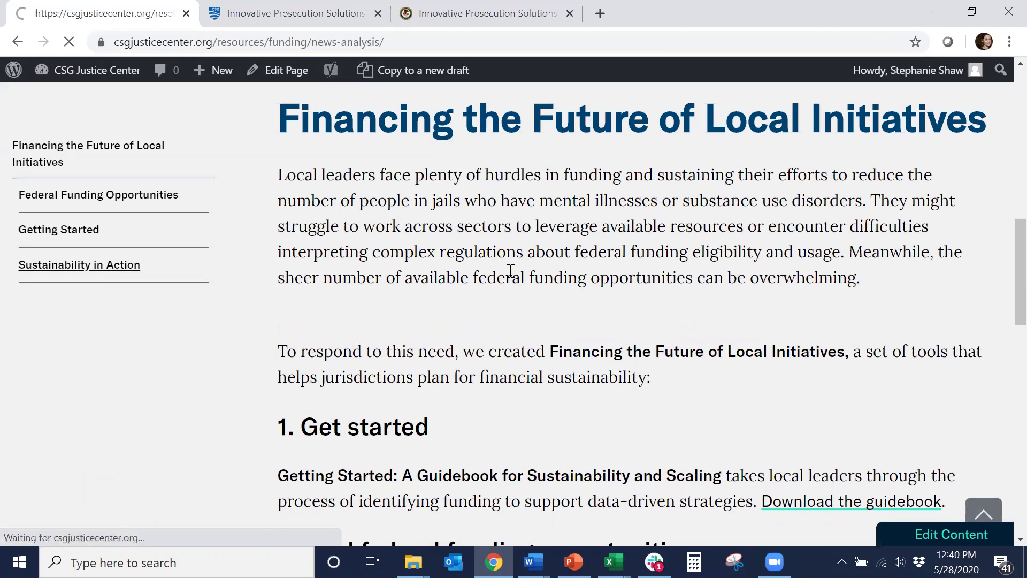
scroll(499, 479, "down", 2)
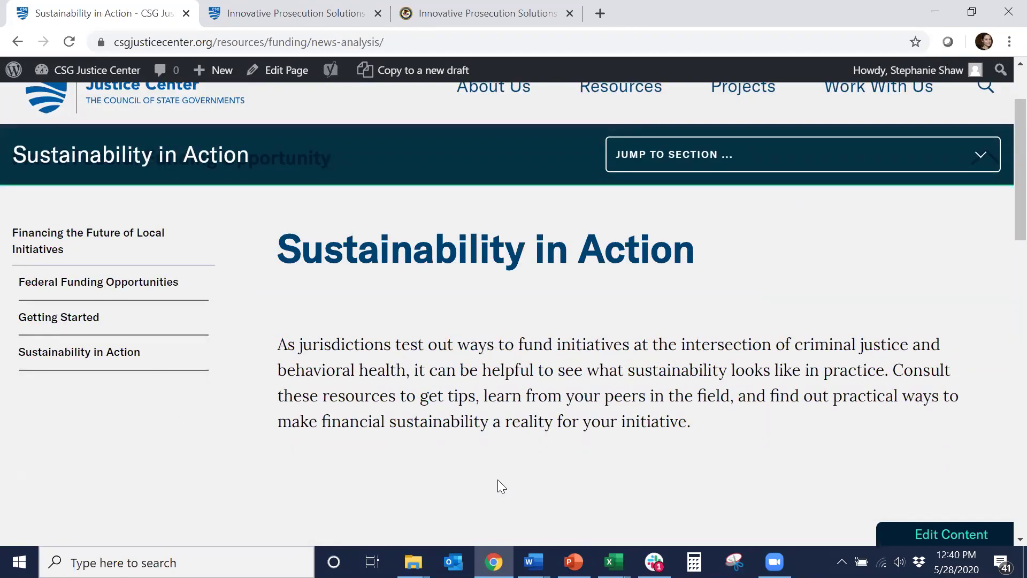
scroll(497, 479, "down", 1)
scroll(497, 479, "up", 1)
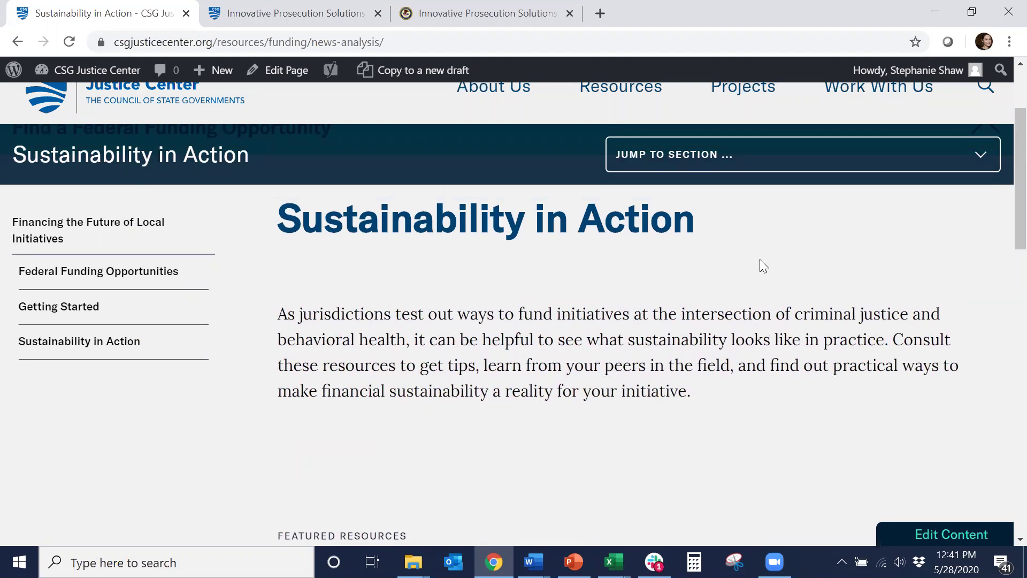
scroll(783, 243, "up", 1)
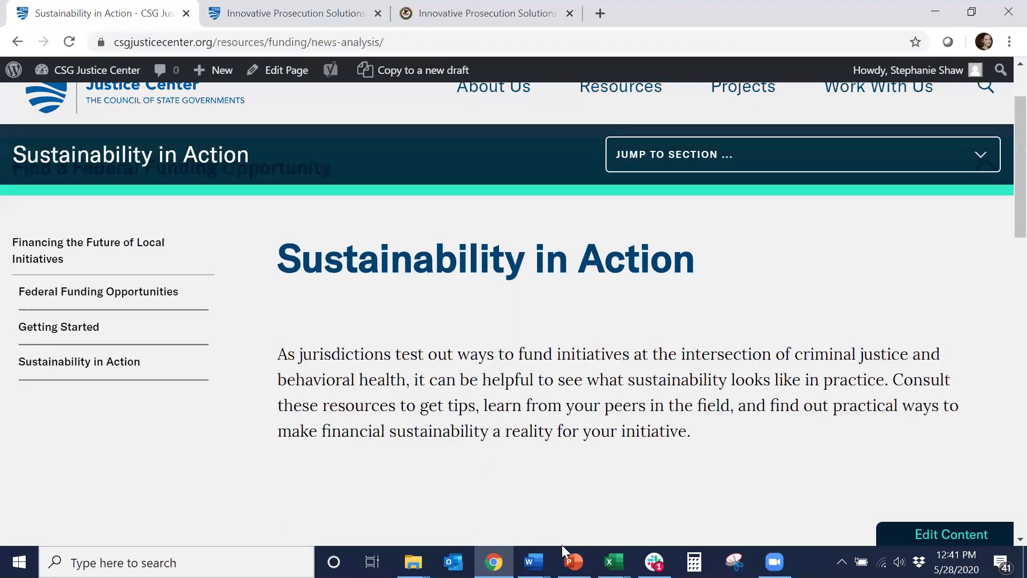
Switch to the Sustainability_Web 3_Draft_5.27 presentation in PowerPoint, start the slide show from the Tool Demonstration slide, and advance one slide
mouse_move(573, 561)
left_click(570, 487)
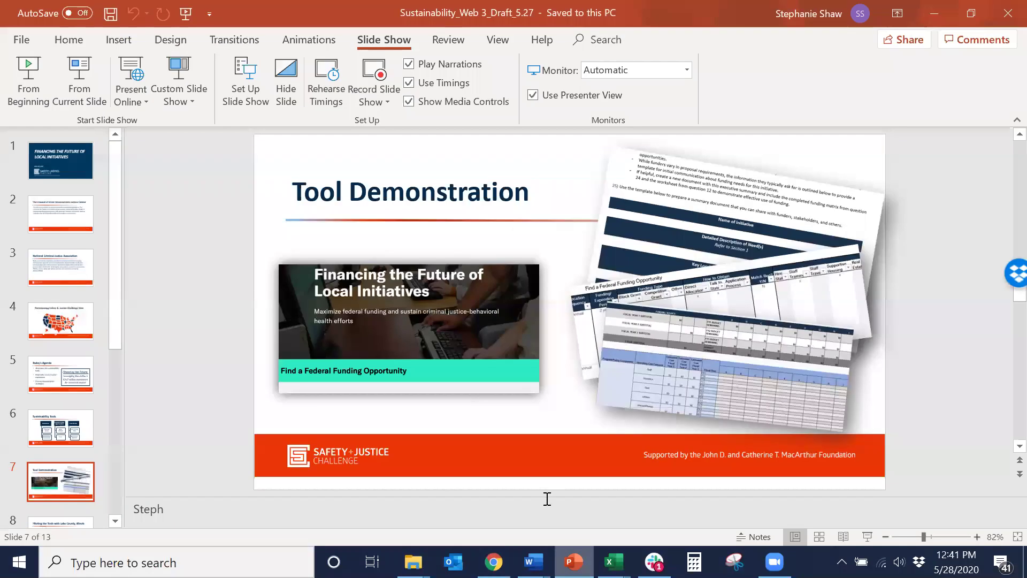
left_click(63, 94)
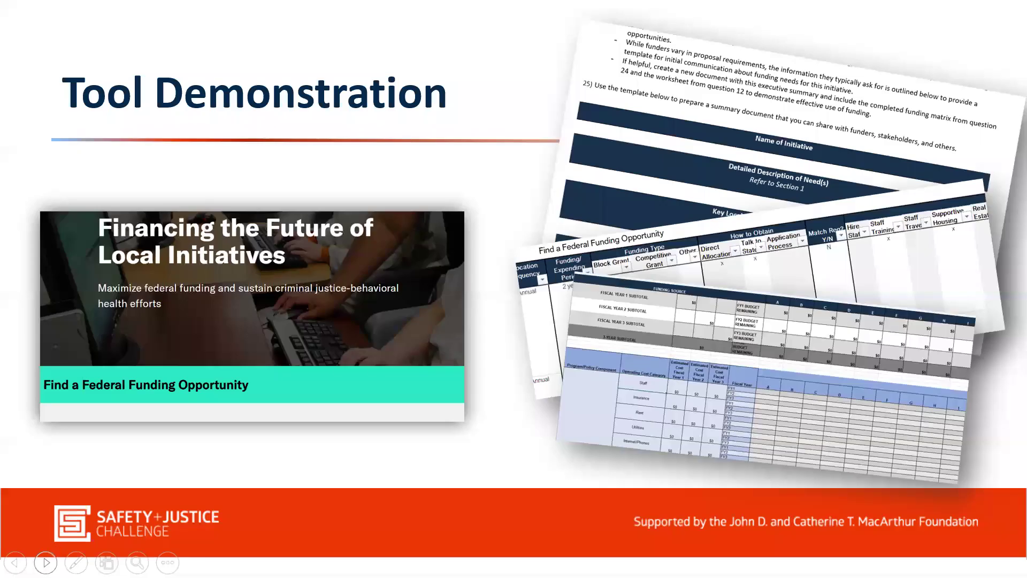
left_click(45, 562)
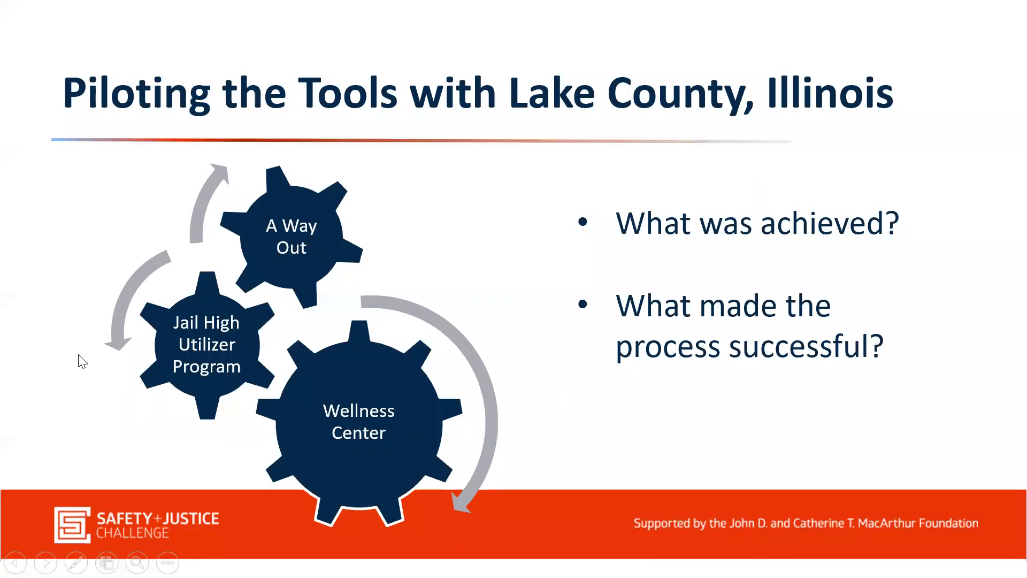